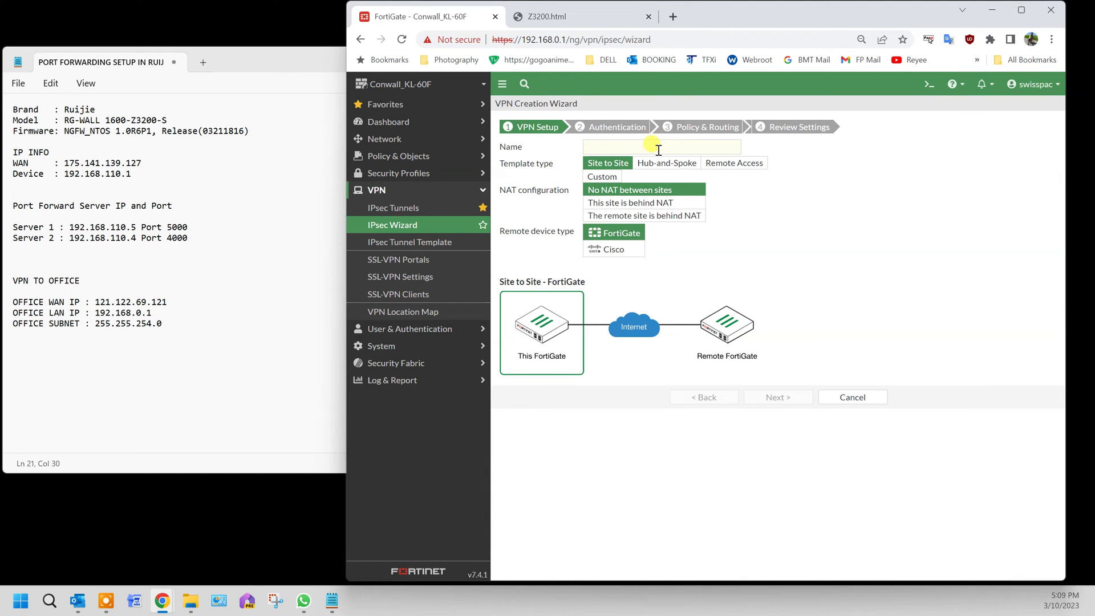
Name the site-to-site tunnel TO-RUIJIE, choose Cisco as the remote device, and continue to Authentication.
{"action": "left_click", "coordinate": [659, 150]}
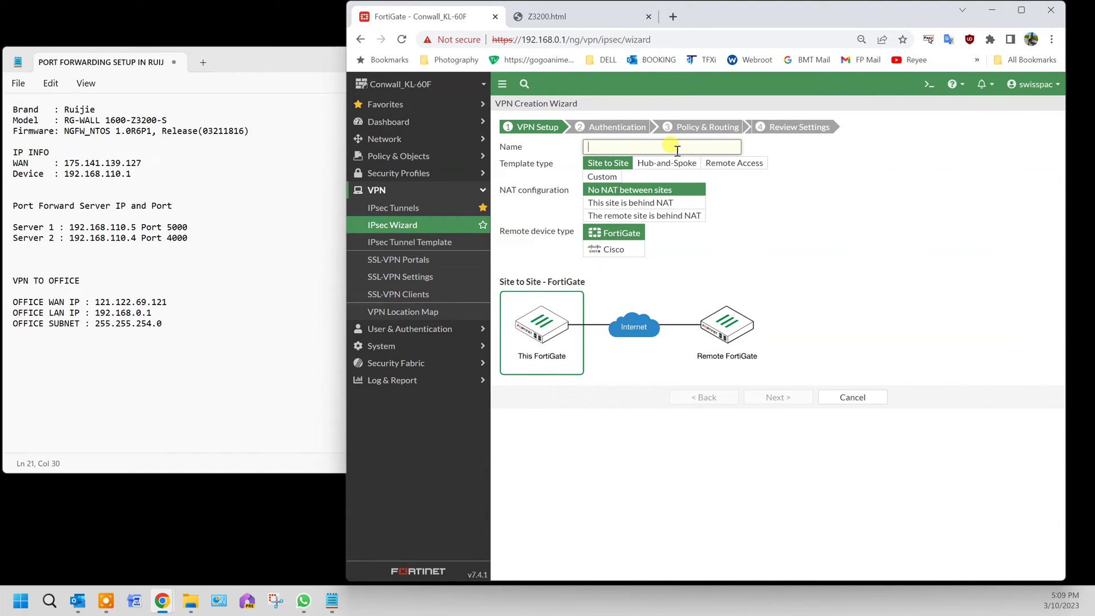
{"action": "type", "text": "TO-KEN-H"}
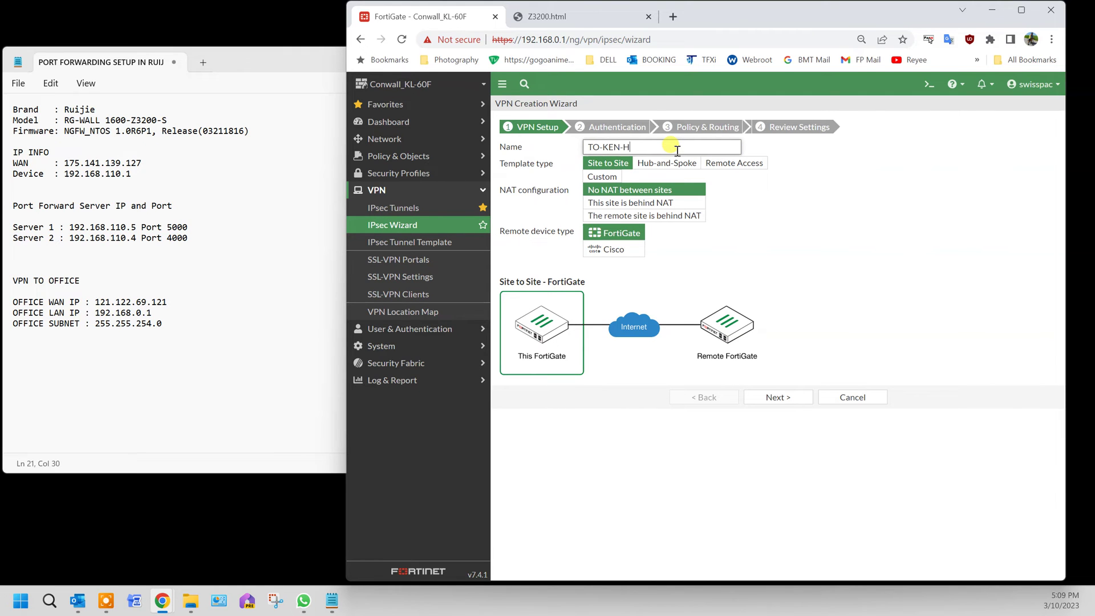
{"action": "key", "text": "BackSpace"}
{"action": "key", "text": "BackSpace"}
{"action": "key", "text": "BackSpace"}
{"action": "key", "text": "BackSpace"}
{"action": "key", "text": "BackSpace"}
{"action": "type", "text": "RUIJIE"}
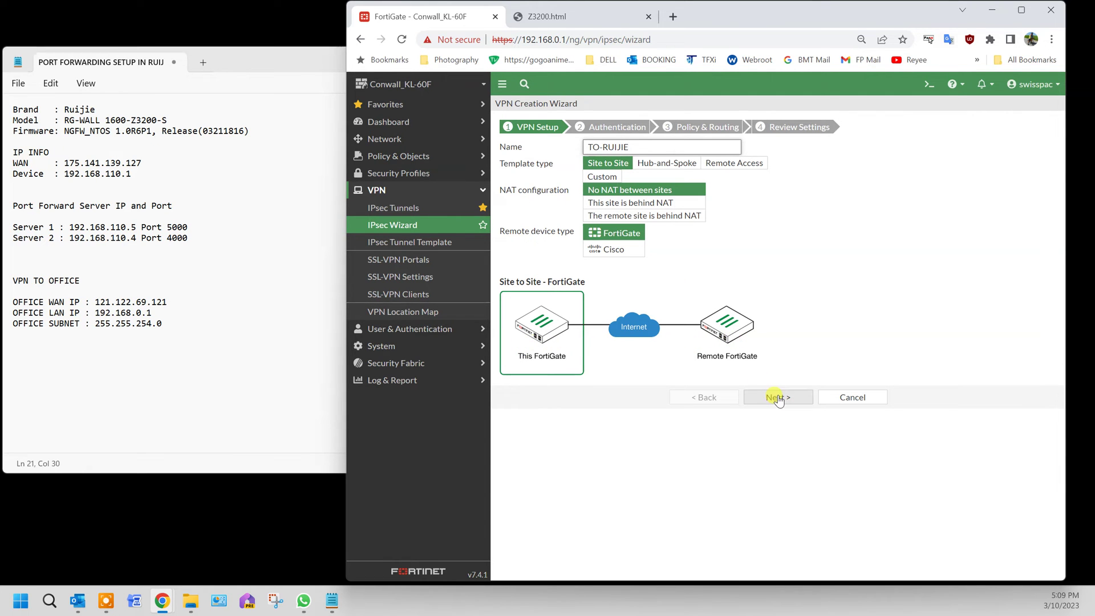
{"action": "left_click", "coordinate": [611, 253]}
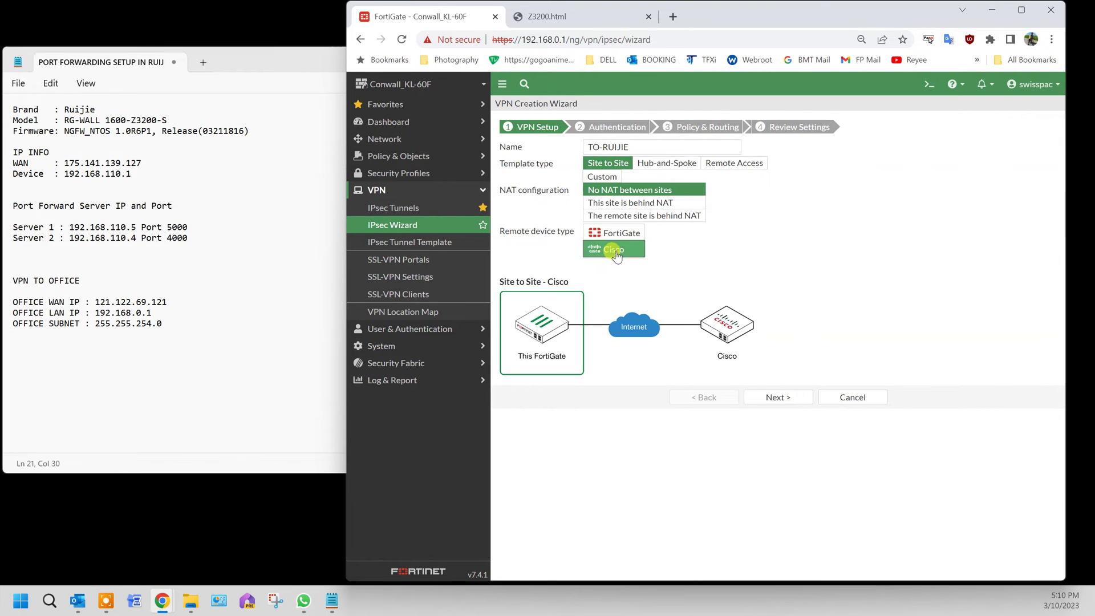
{"action": "left_click", "coordinate": [796, 400]}
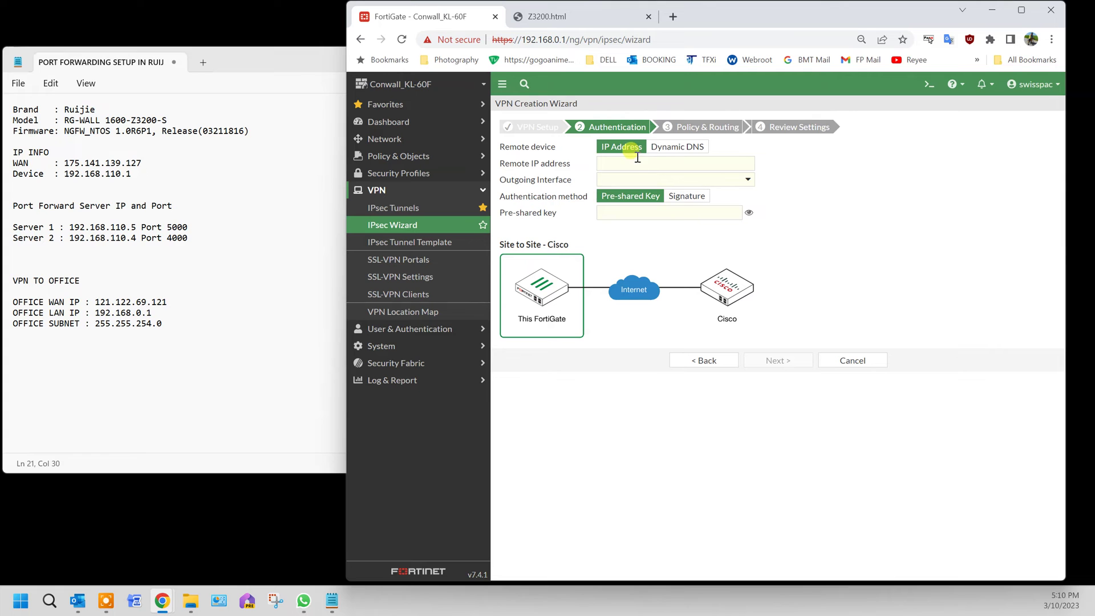
{"action": "left_click", "coordinate": [638, 162]}
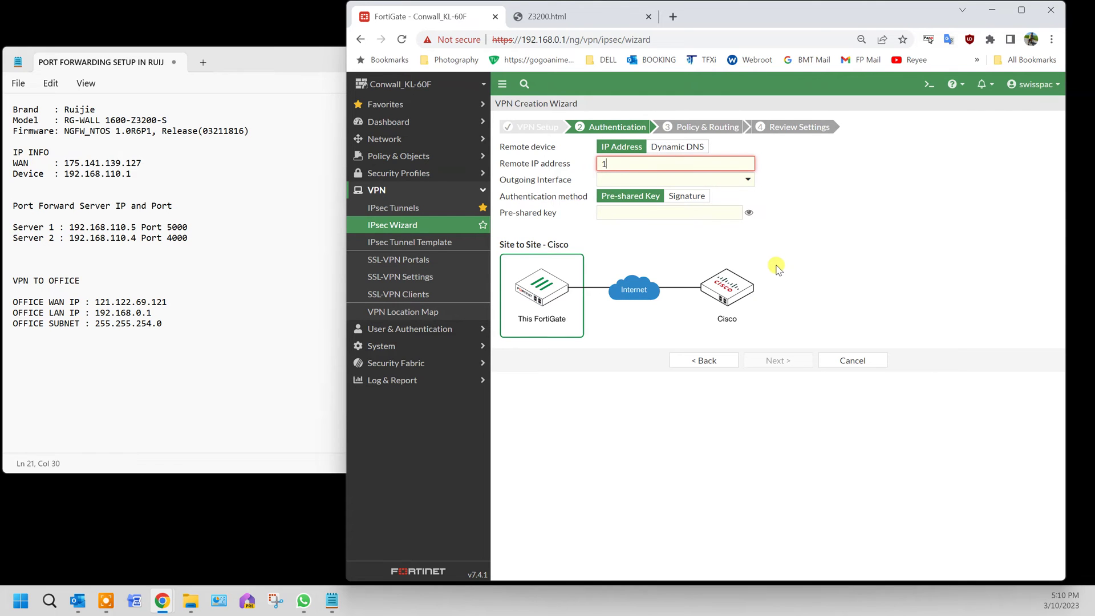
{"action": "type", "text": "75.141.139.127"}
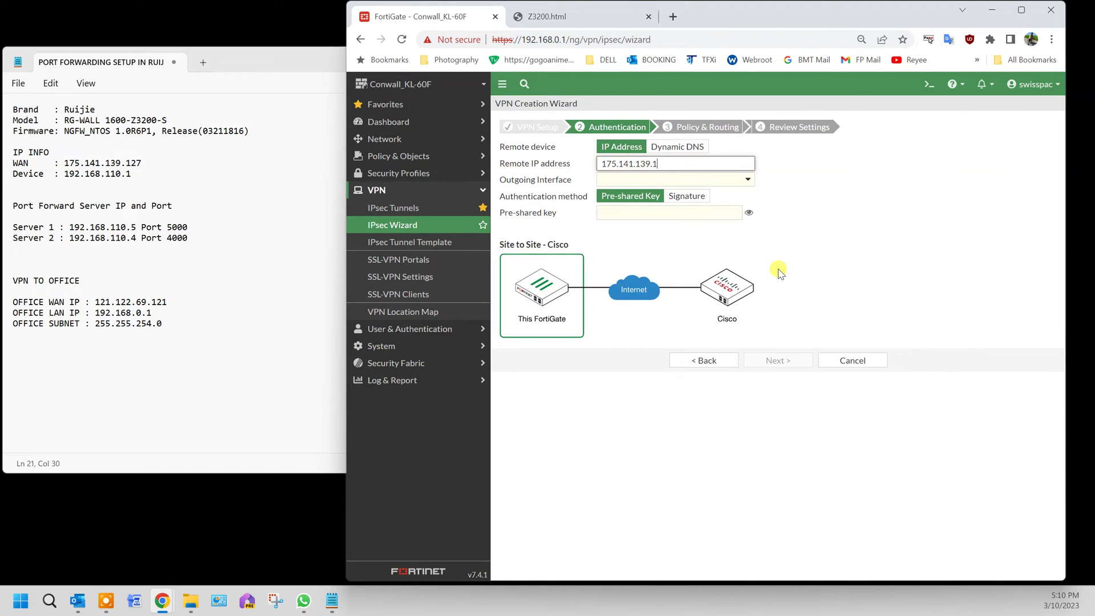
{"action": "left_click", "coordinate": [747, 181]}
{"action": "left_click", "coordinate": [675, 257]}
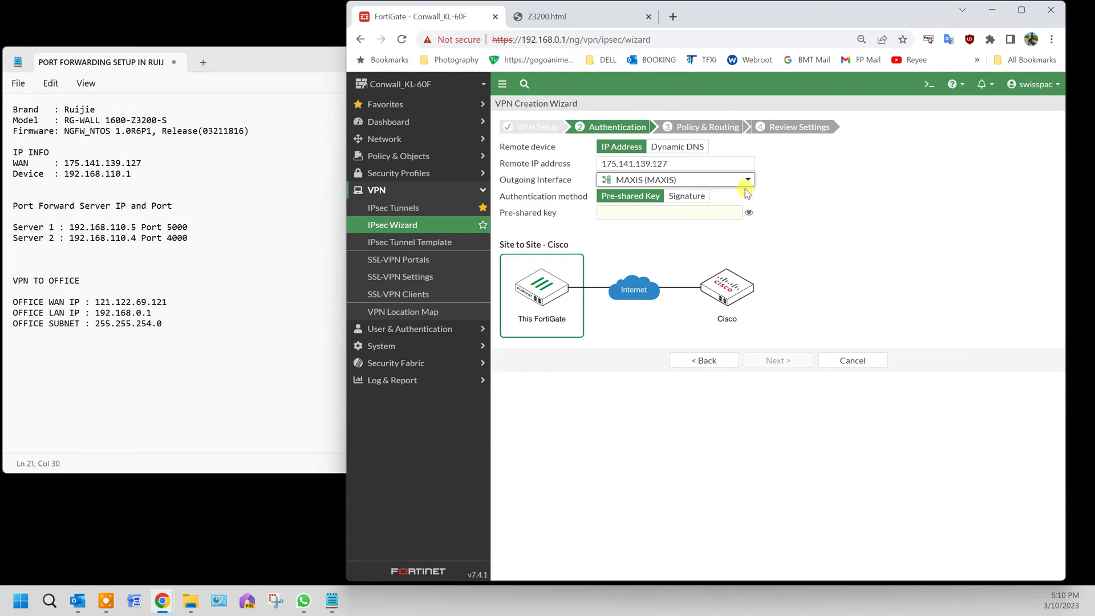
{"action": "left_click", "coordinate": [690, 212]}
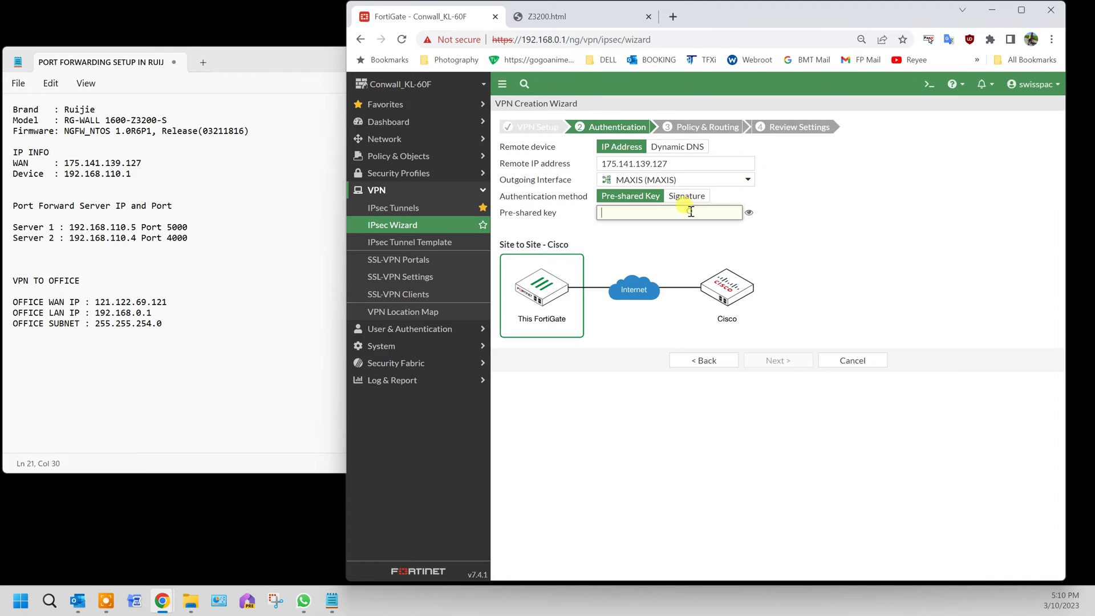
{"action": "type", "text": "•••••••"}
Use local interface PJO_Network (192.168.0.0/23) and remote subnet 192.168.110.0/24, with internet access None.
{"action": "left_click", "coordinate": [778, 361]}
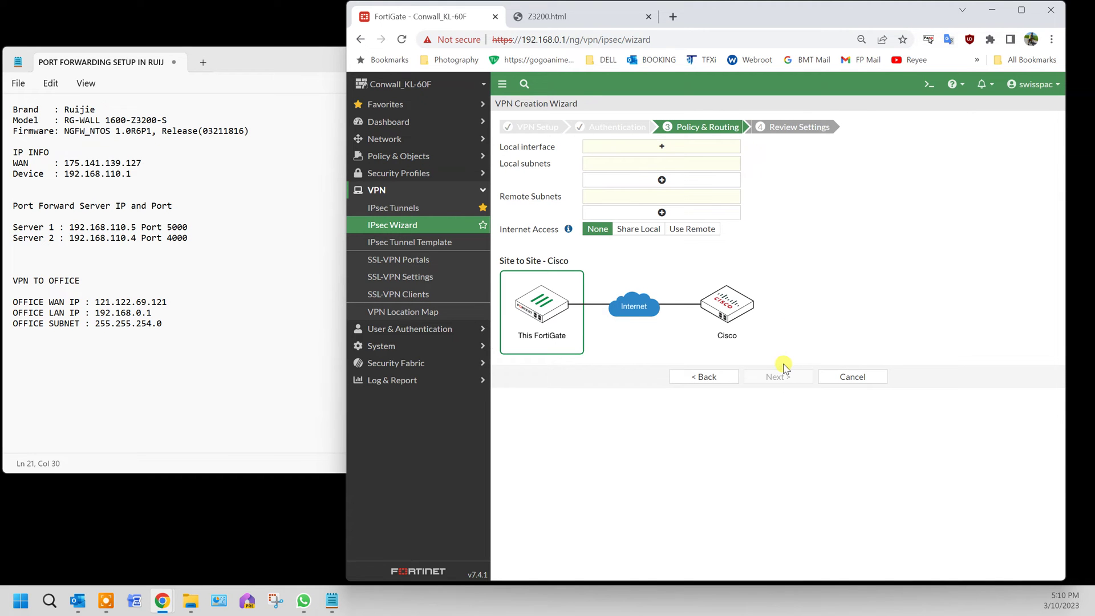
{"action": "left_click", "coordinate": [661, 147]}
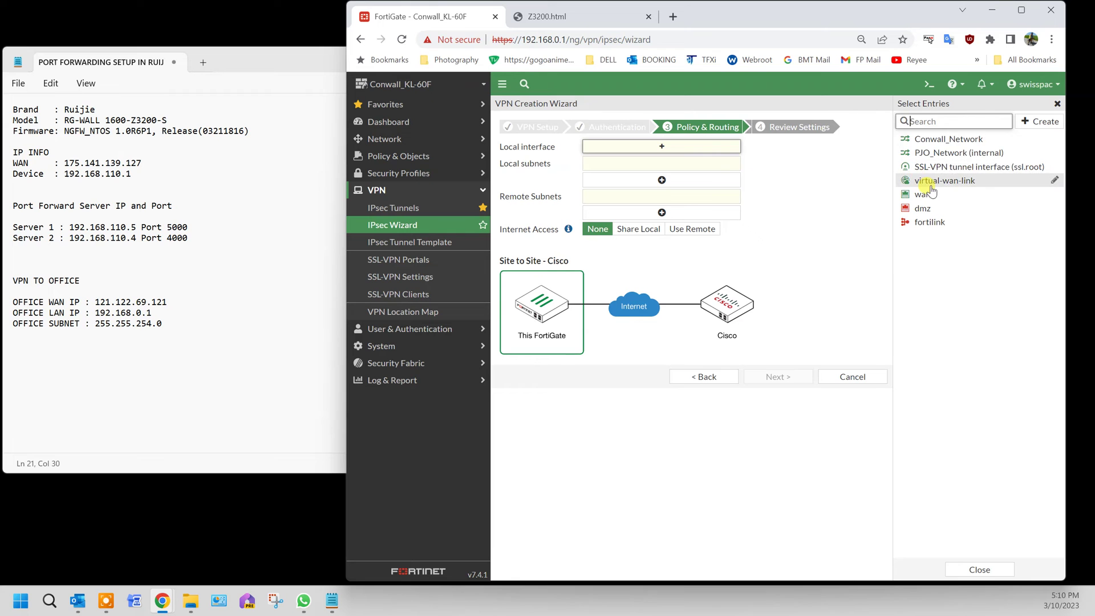
{"action": "left_click", "coordinate": [944, 152]}
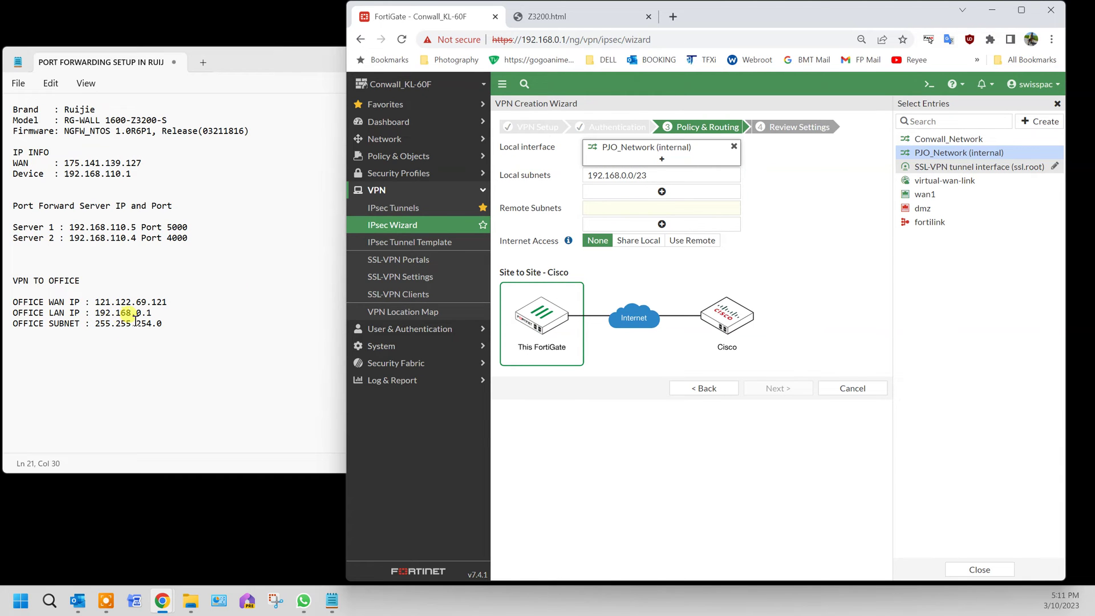
{"action": "left_click", "coordinate": [643, 207]}
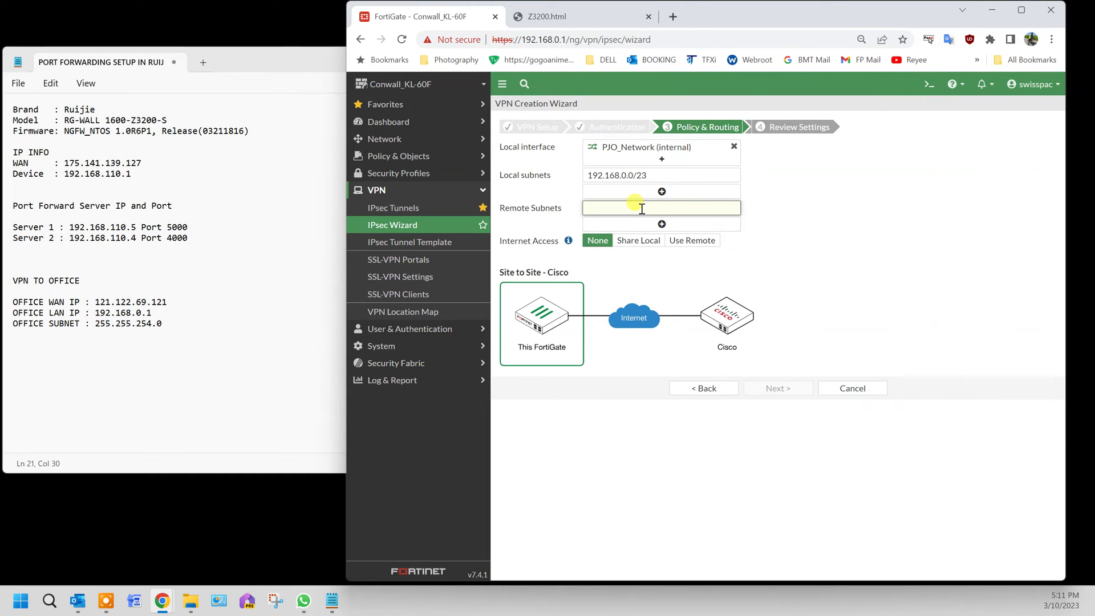
{"action": "type", "text": "192.168.11"}
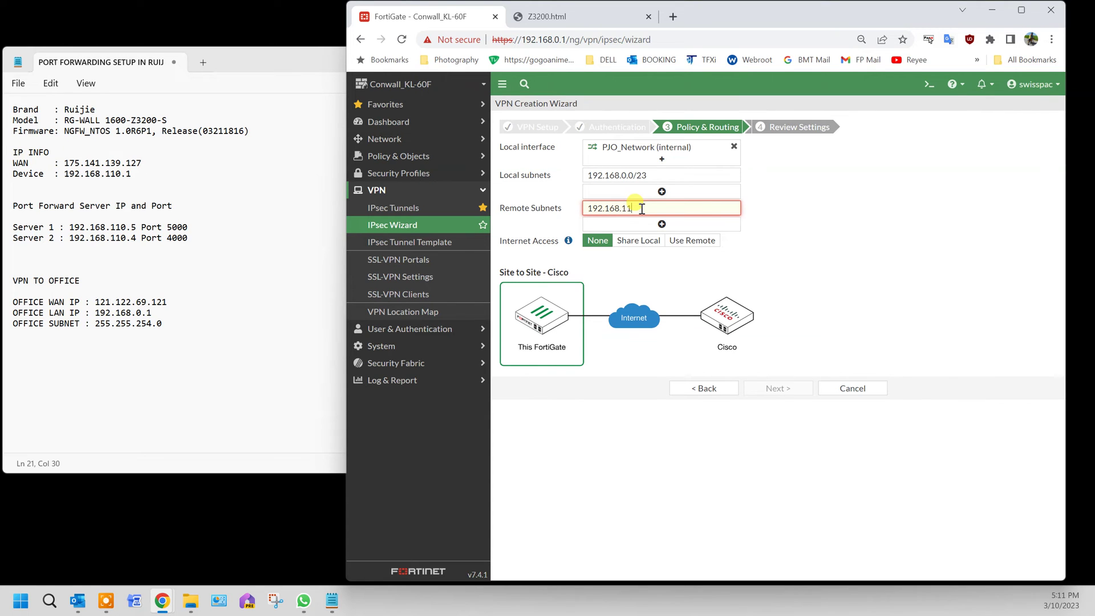
{"action": "type", "text": "0.0"}
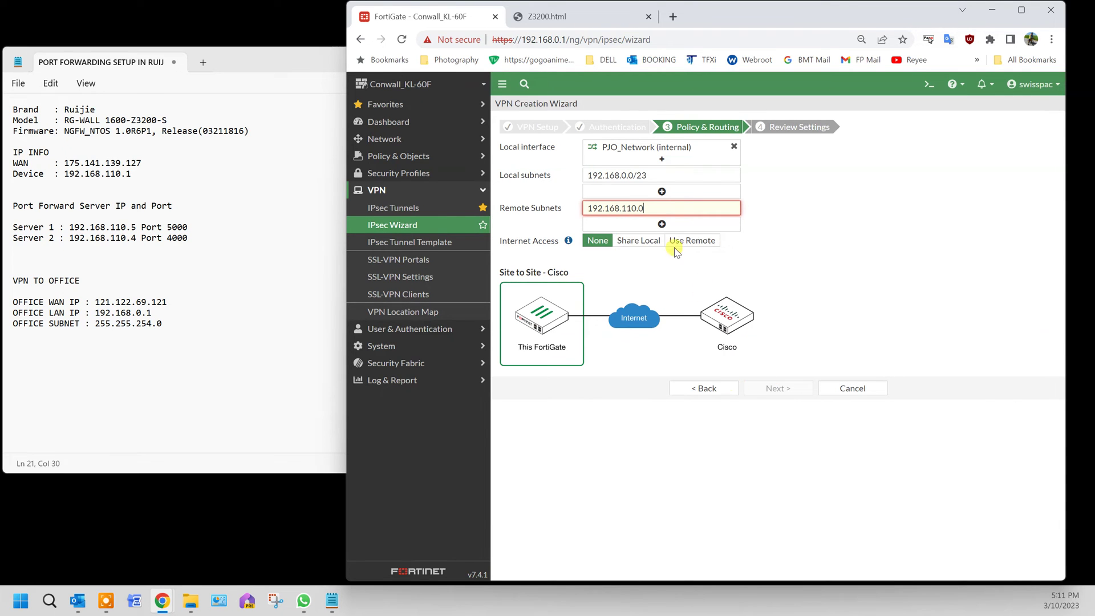
{"action": "left_click", "coordinate": [653, 240]}
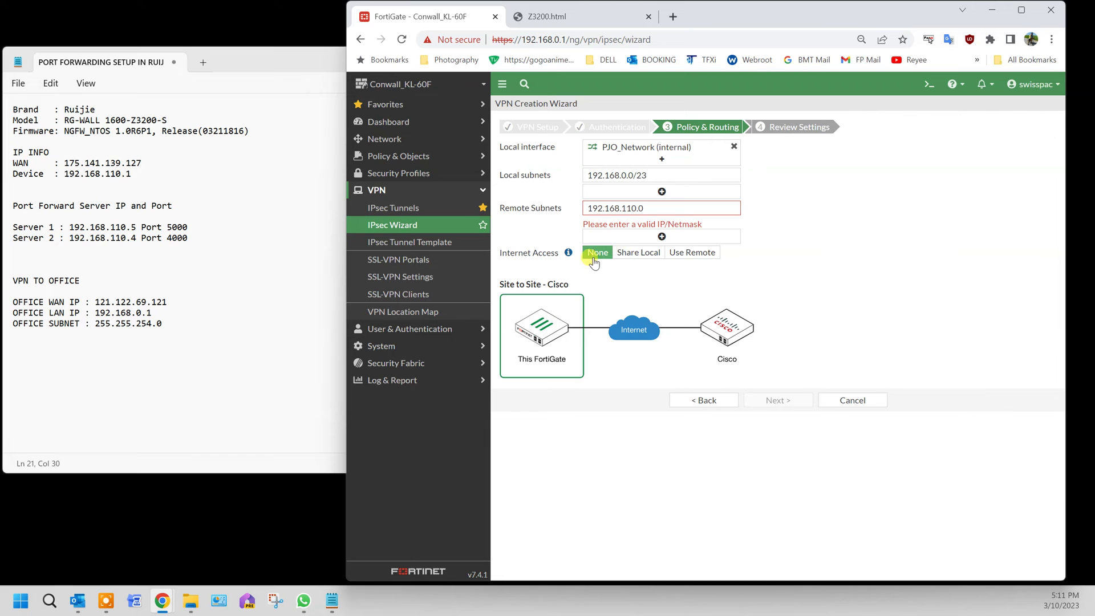
{"action": "left_click", "coordinate": [697, 211]}
{"action": "type", "text": "/"}
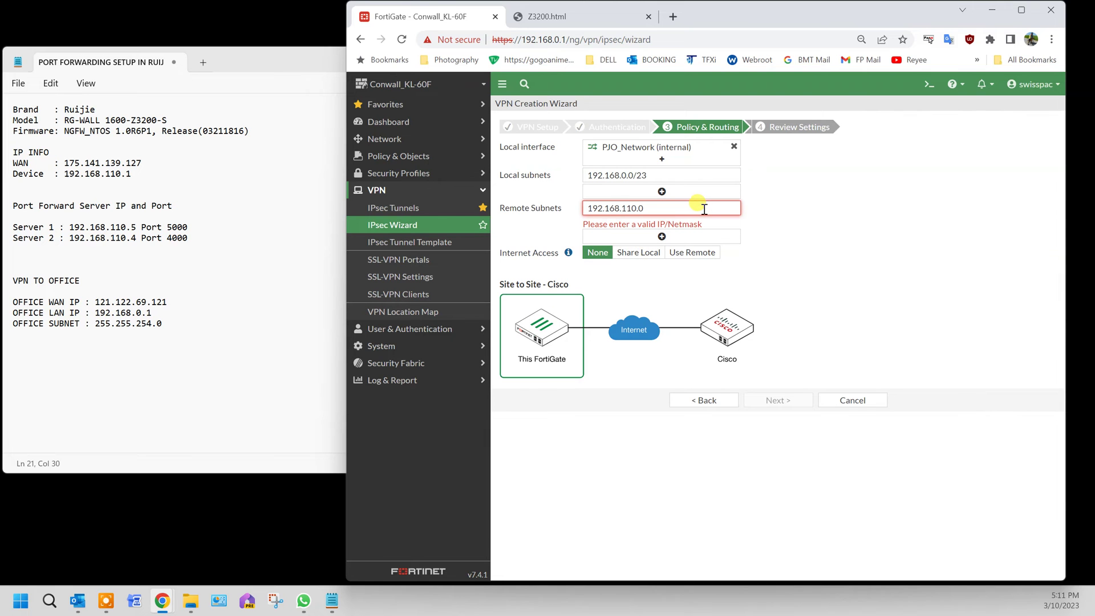
{"action": "type", "text": "24"}
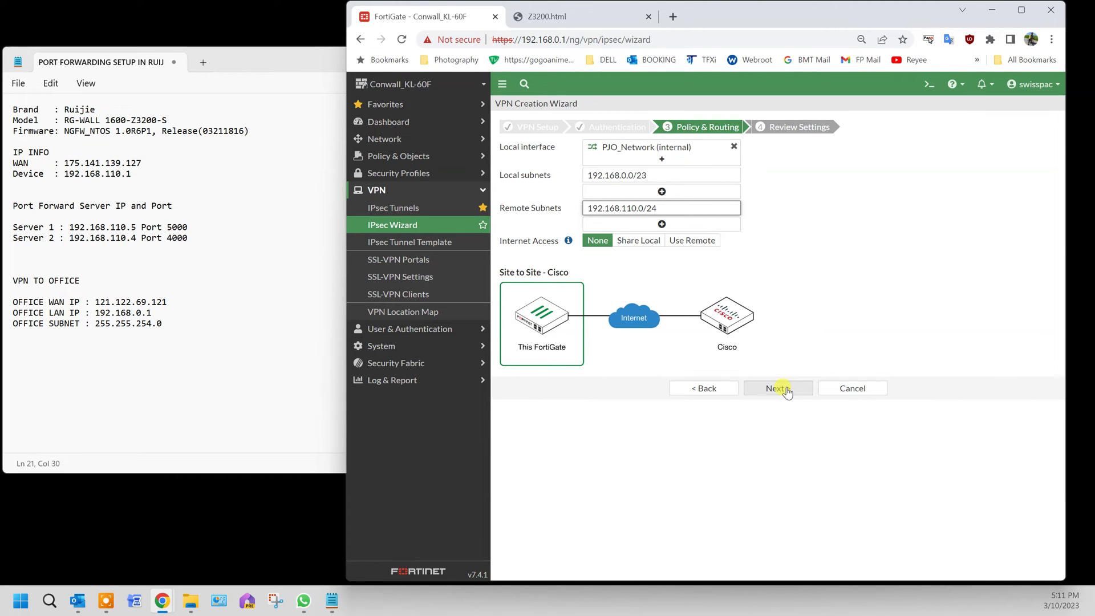
{"action": "left_click", "coordinate": [786, 390]}
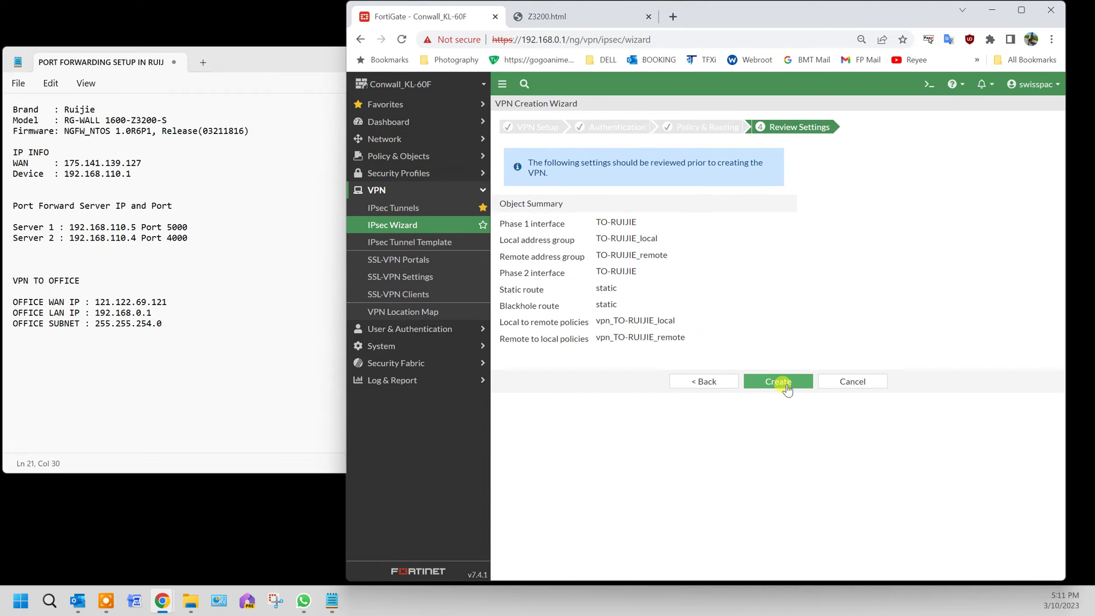
Create the TO-RUIJIE VPN from the reviewed settings.
{"action": "left_click", "coordinate": [786, 390]}
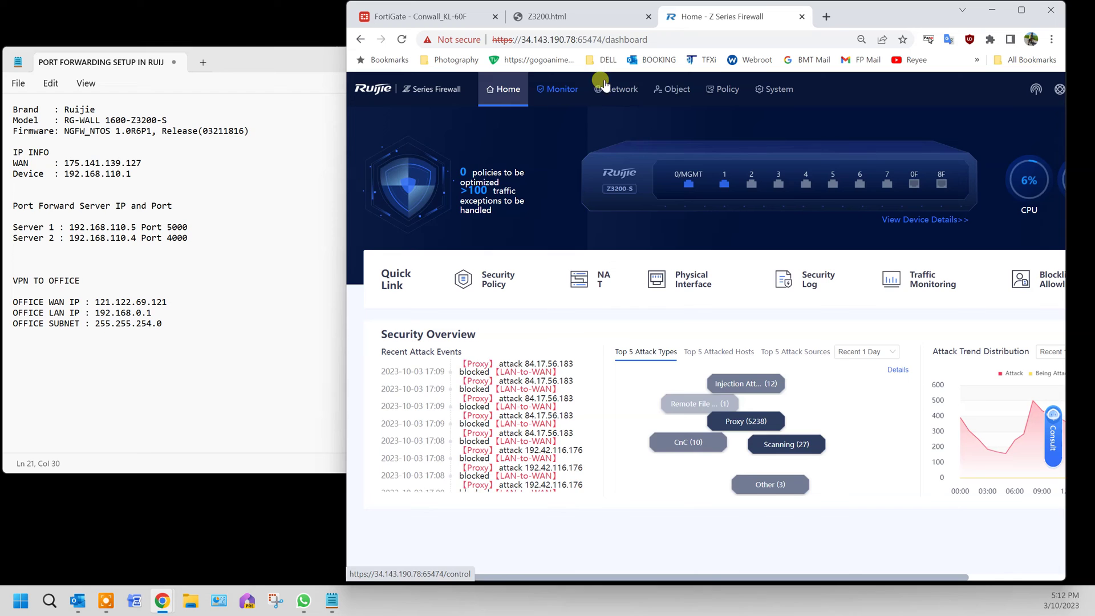
Open the IPsec tunnel configuration wizard from the Ruijie network settings.
{"action": "left_click", "coordinate": [625, 89]}
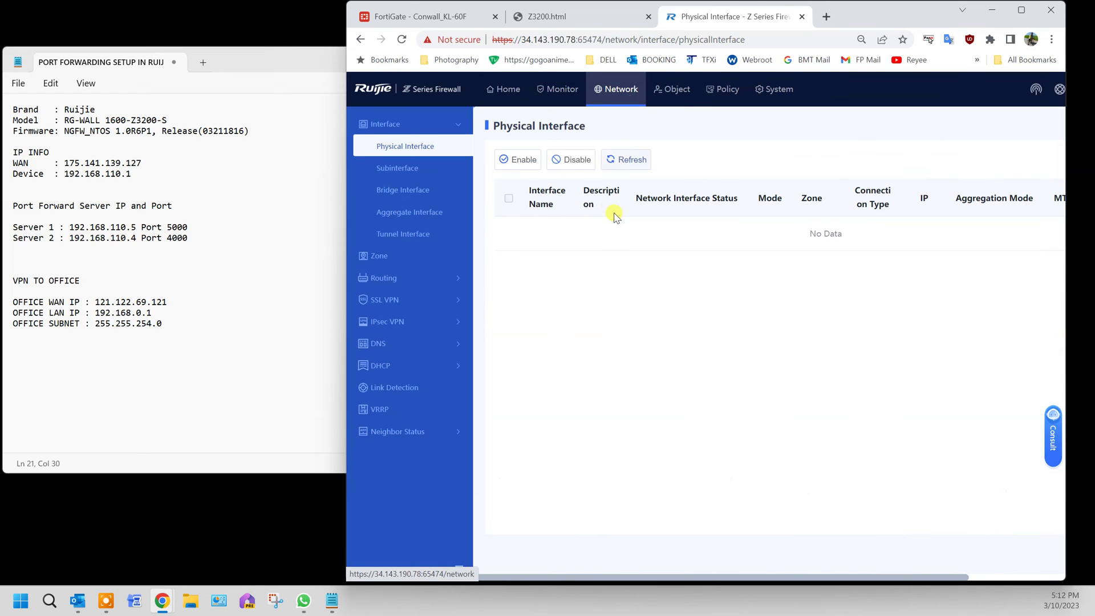
{"action": "left_click", "coordinate": [383, 323]}
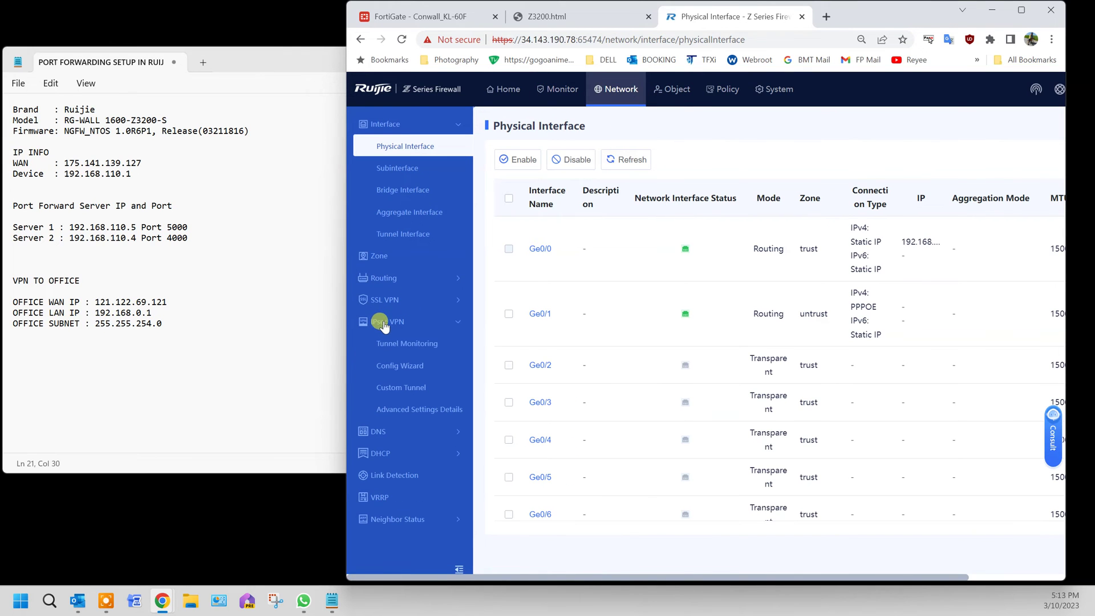
{"action": "left_click", "coordinate": [408, 368]}
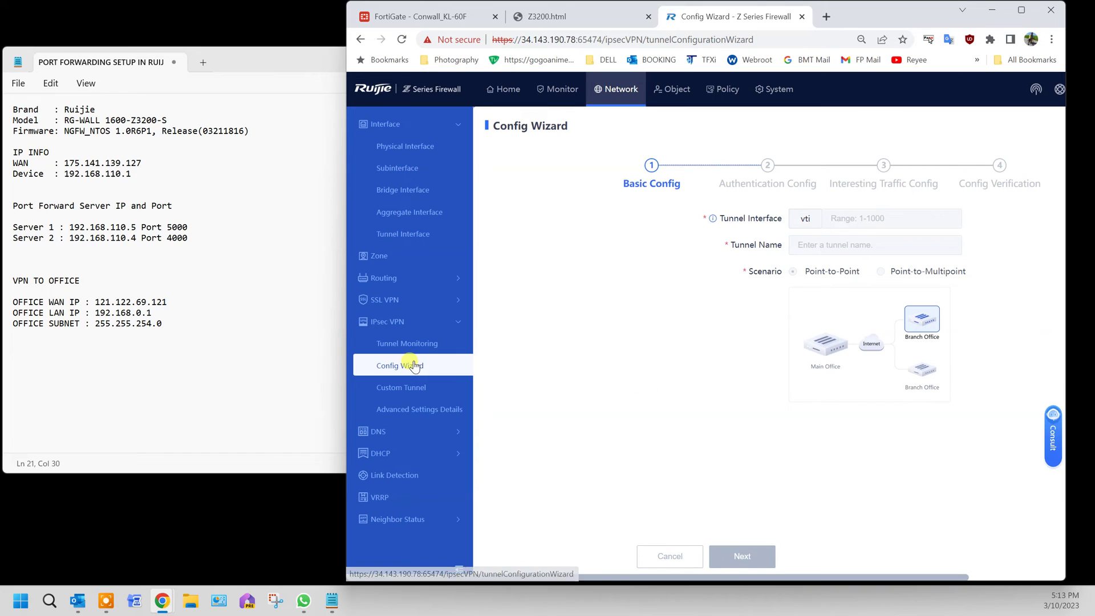
Enter tunnel interface number 1, tunnel name OFFICE, and keep the Point-to-Point scenario.
{"action": "left_click", "coordinate": [856, 218]}
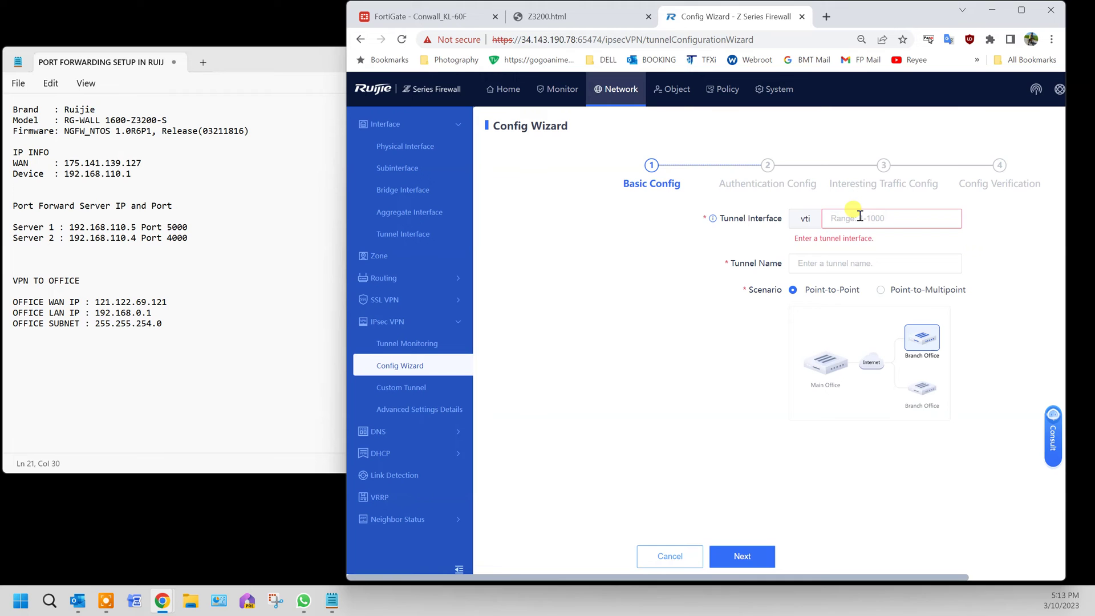
{"action": "type", "text": "1"}
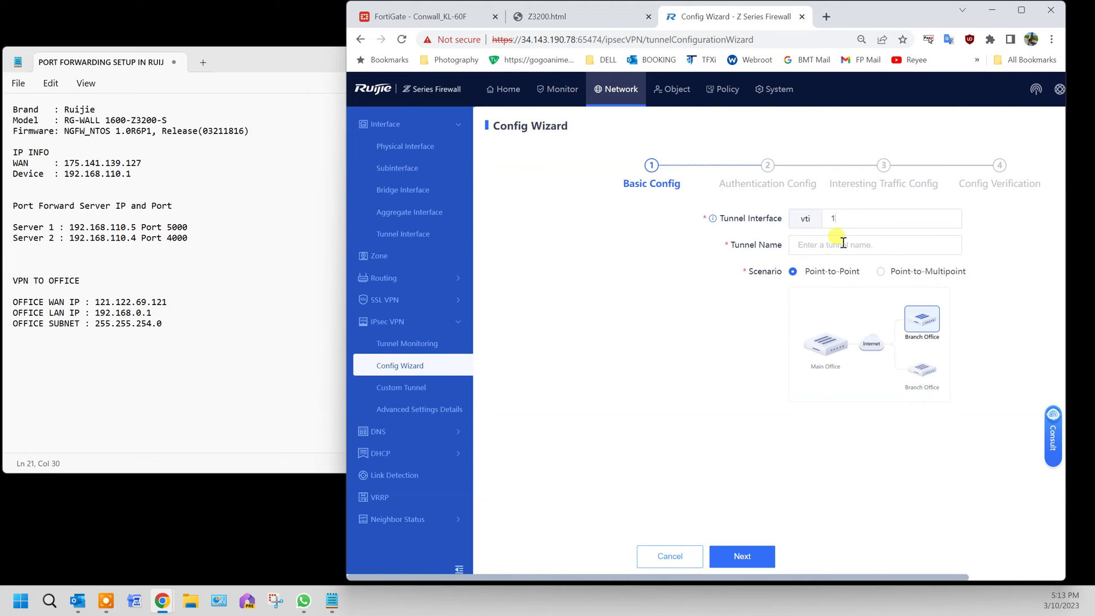
{"action": "left_click", "coordinate": [842, 243]}
{"action": "type", "text": "OFFICE"}
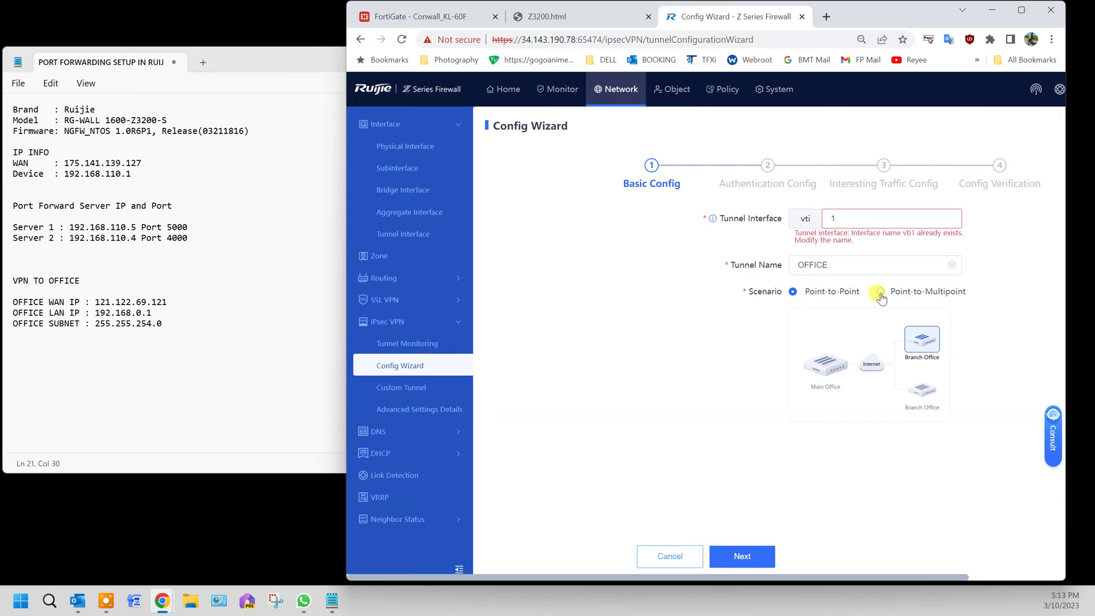
{"action": "left_click", "coordinate": [880, 292]}
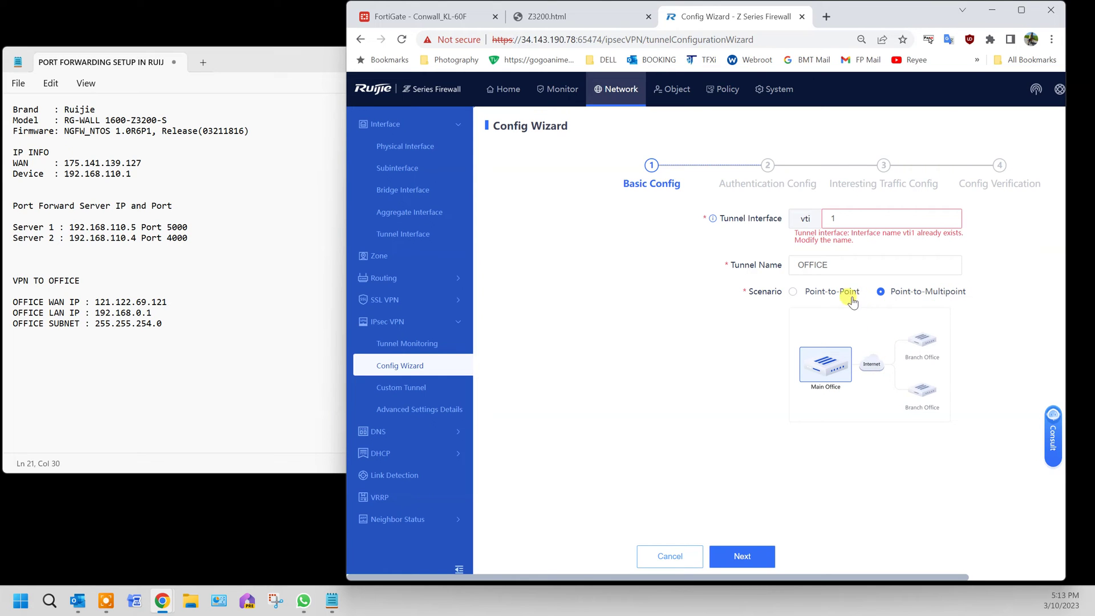
{"action": "left_click", "coordinate": [792, 292]}
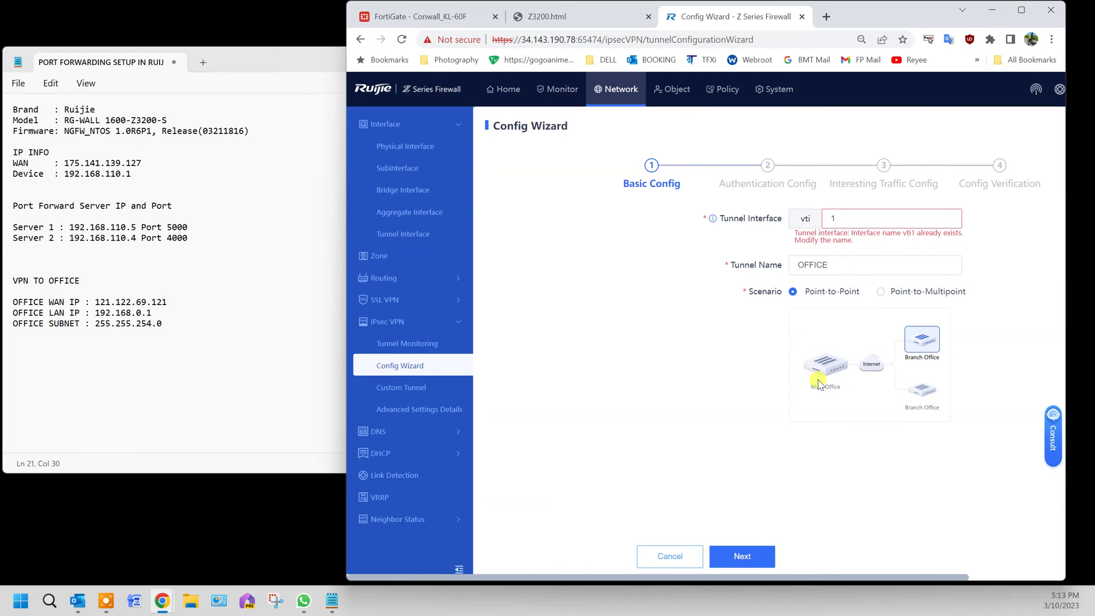
Change the tunnel interface to vti2 after the wizard refuses to advance.
{"action": "left_click", "coordinate": [758, 557]}
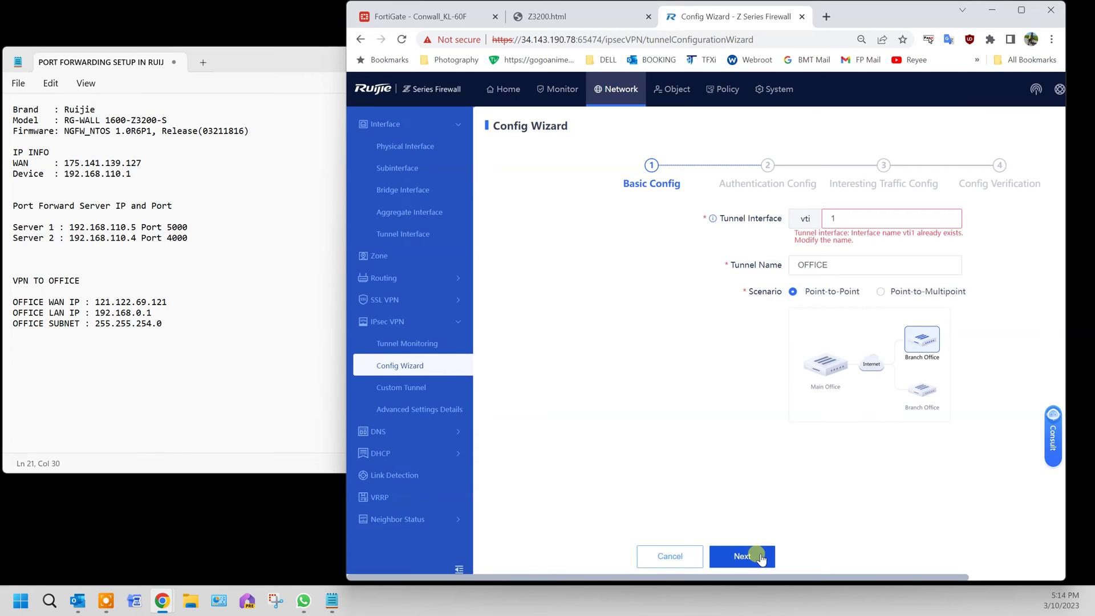
{"action": "left_click", "coordinate": [758, 556]}
{"action": "left_click", "coordinate": [862, 218]}
{"action": "key", "text": "BackSpace"}
{"action": "type", "text": "2"}
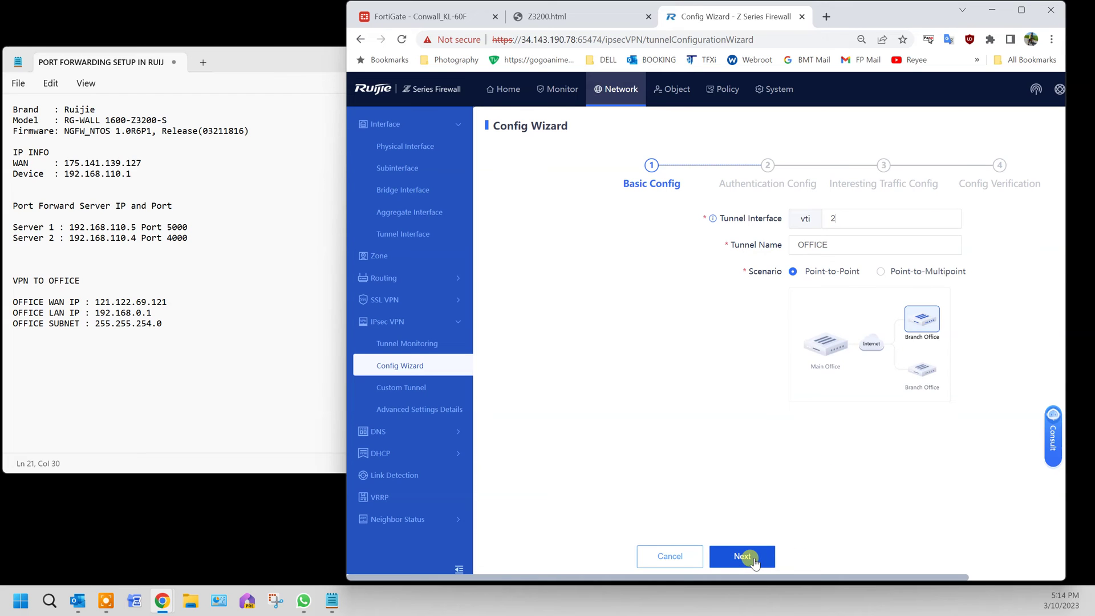
Set peer address 121.122.69.121 on outbound interface Ge0/1.500(ppp11) and ping the peer.
{"action": "left_click", "coordinate": [753, 561]}
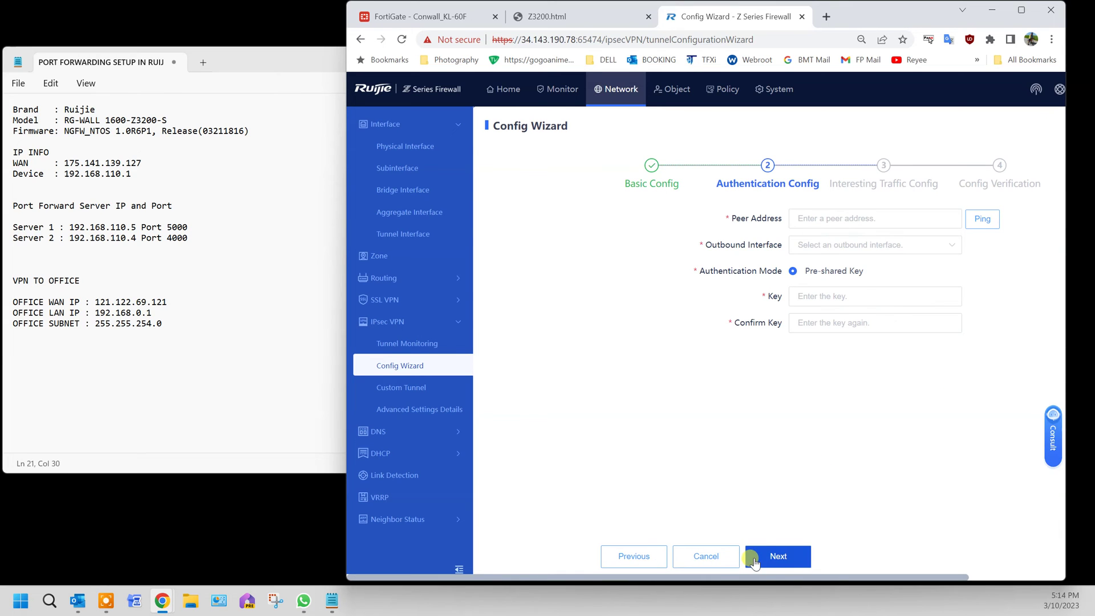
{"action": "left_click", "coordinate": [867, 221]}
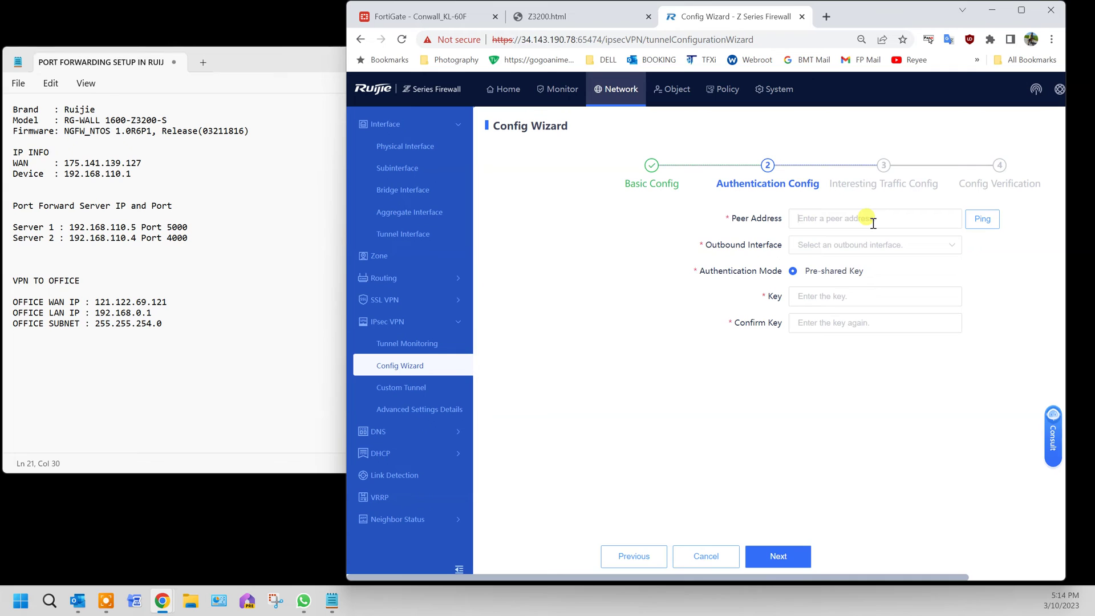
{"action": "left_click", "coordinate": [872, 219]}
{"action": "type", "text": "121"}
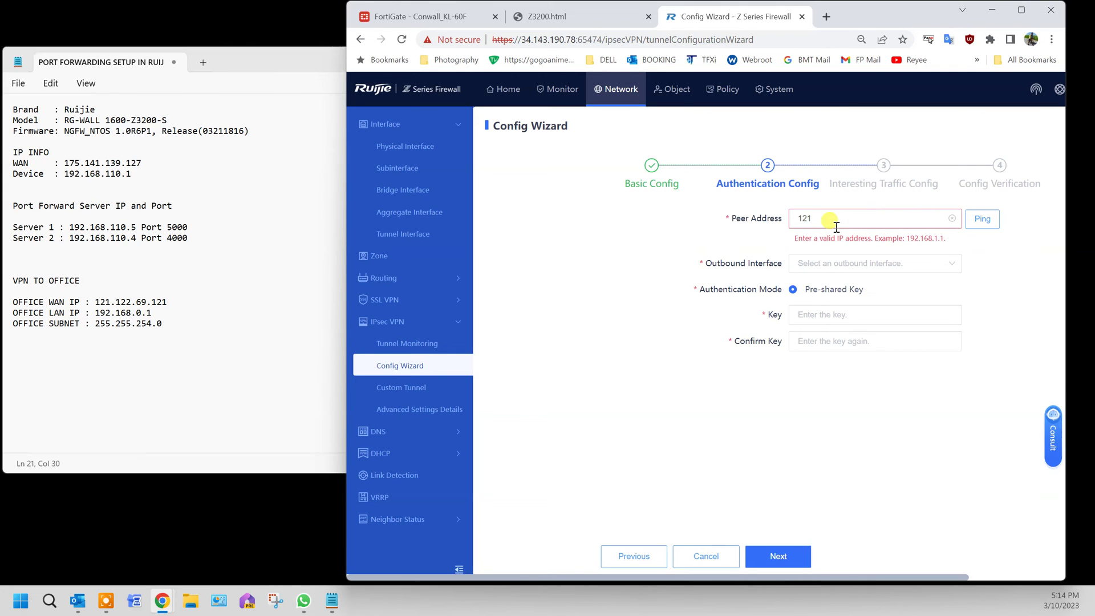
{"action": "type", "text": ".122.69.121"}
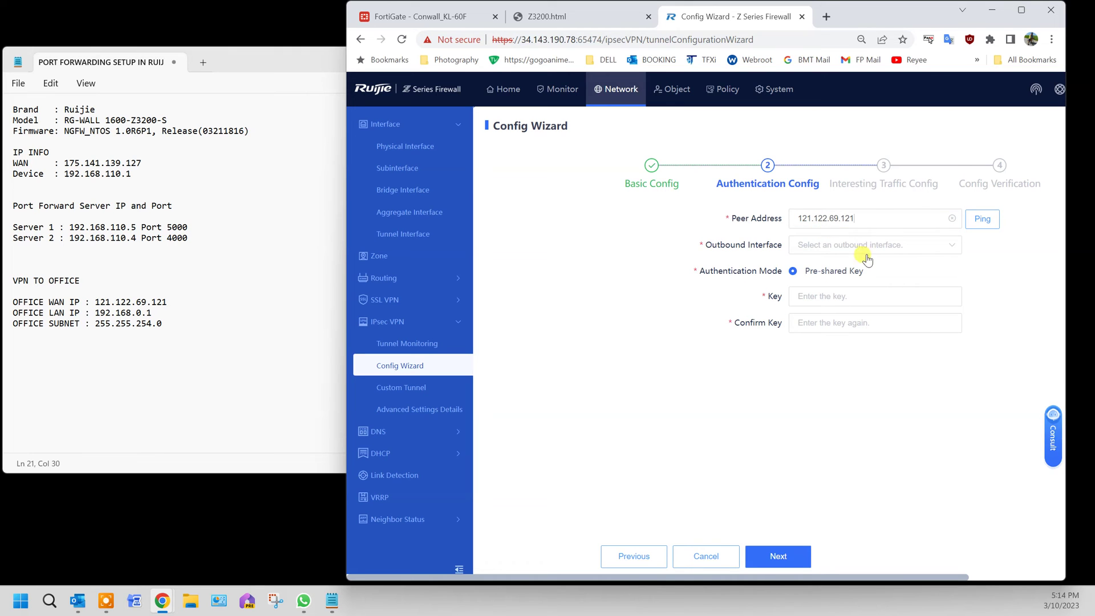
{"action": "left_click", "coordinate": [878, 251]}
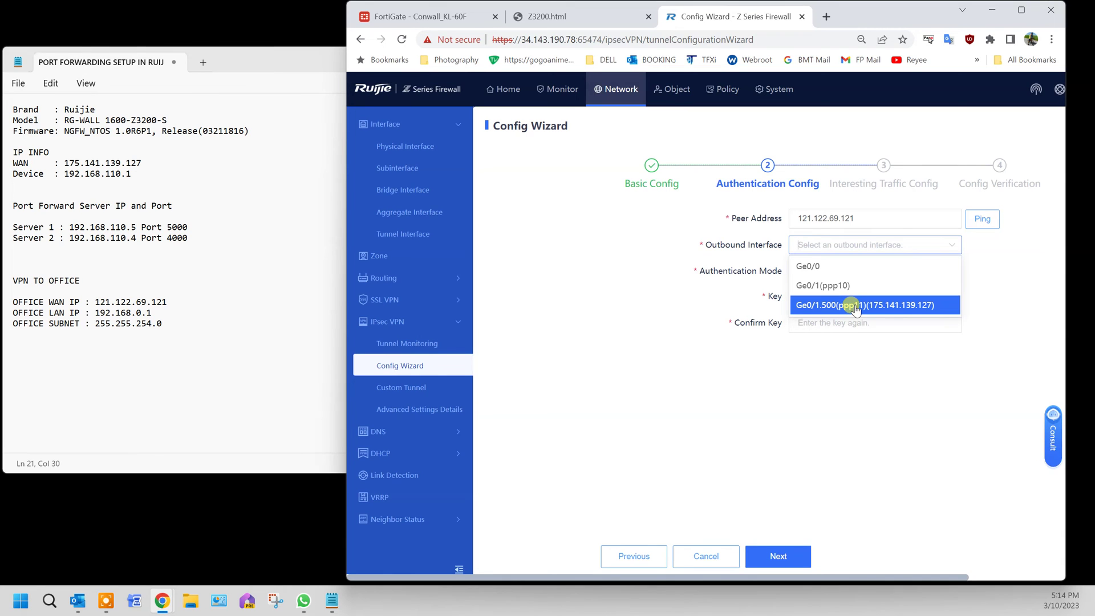
{"action": "left_click", "coordinate": [915, 308]}
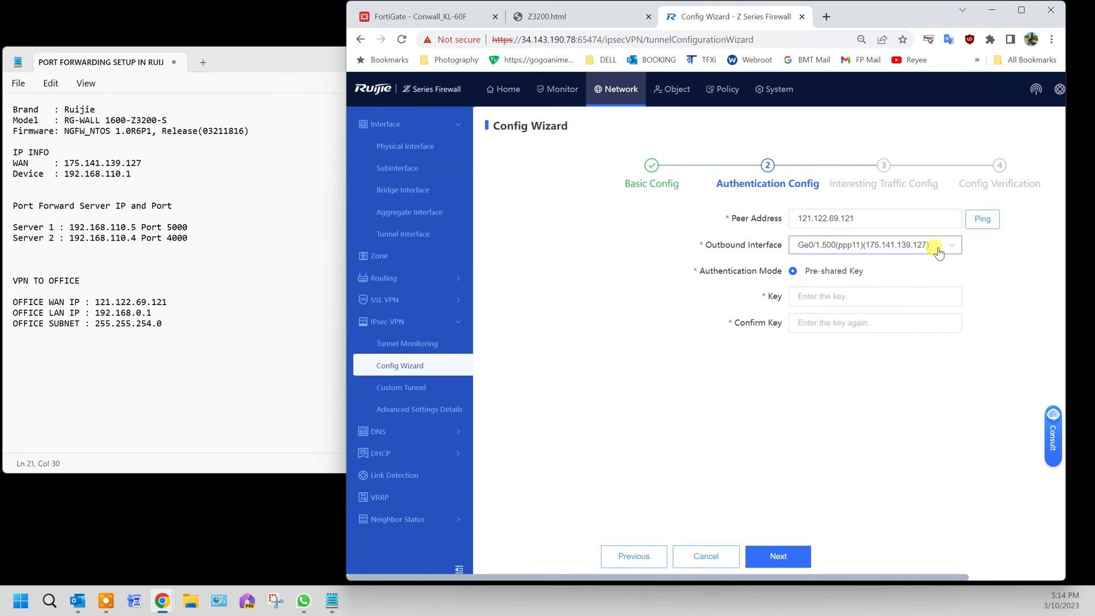
{"action": "left_click", "coordinate": [992, 221]}
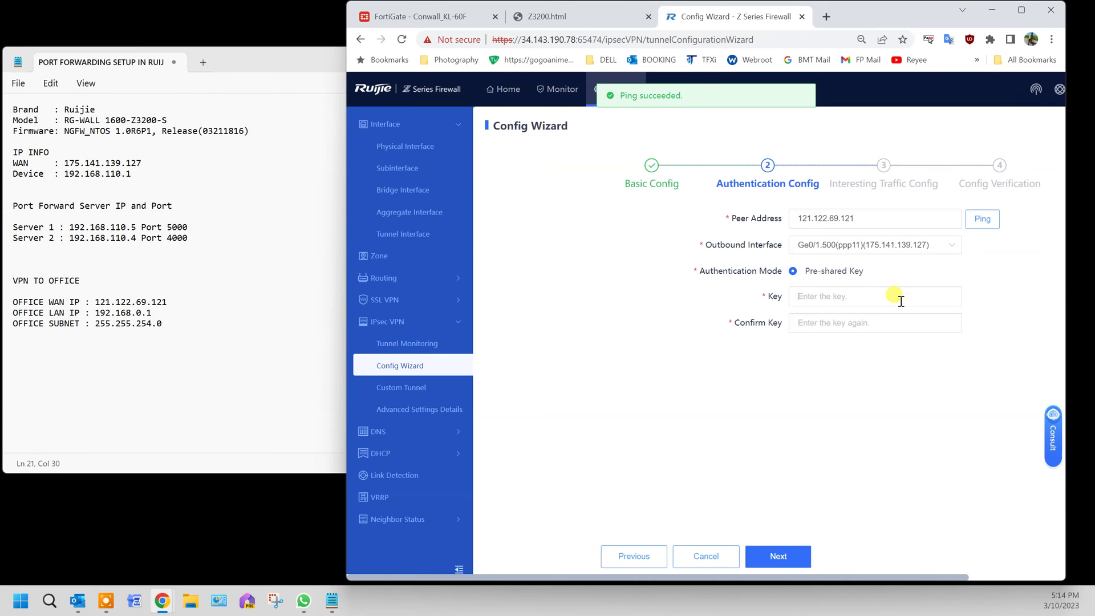
Enter and confirm the pre-shared key, then proceed to interesting traffic.
{"action": "left_click", "coordinate": [912, 303]}
{"action": "type", "text": "123"}
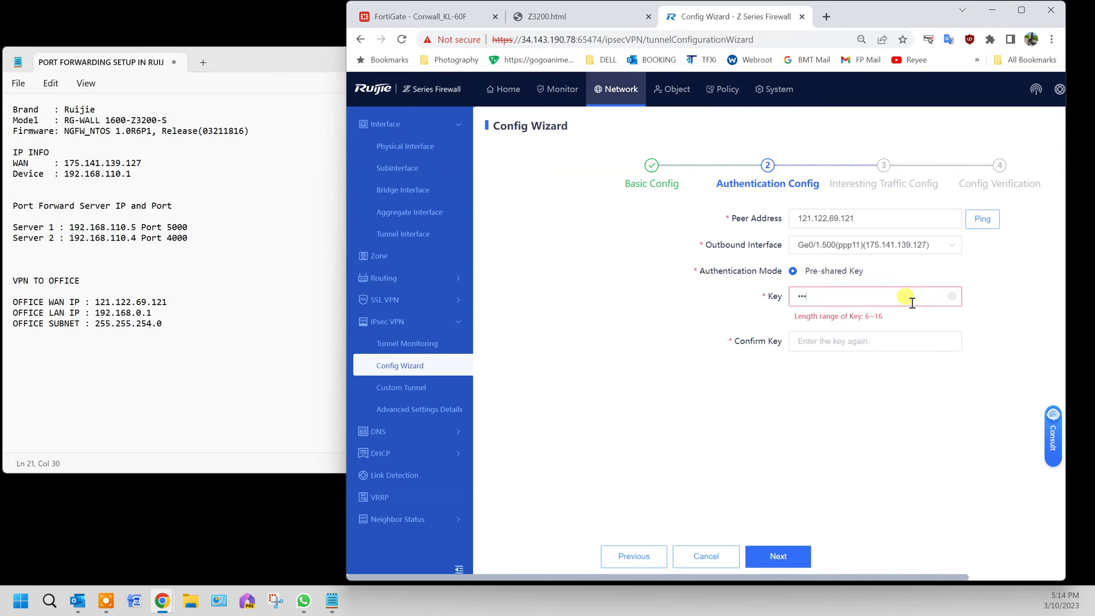
{"action": "type", "text": "456789012"}
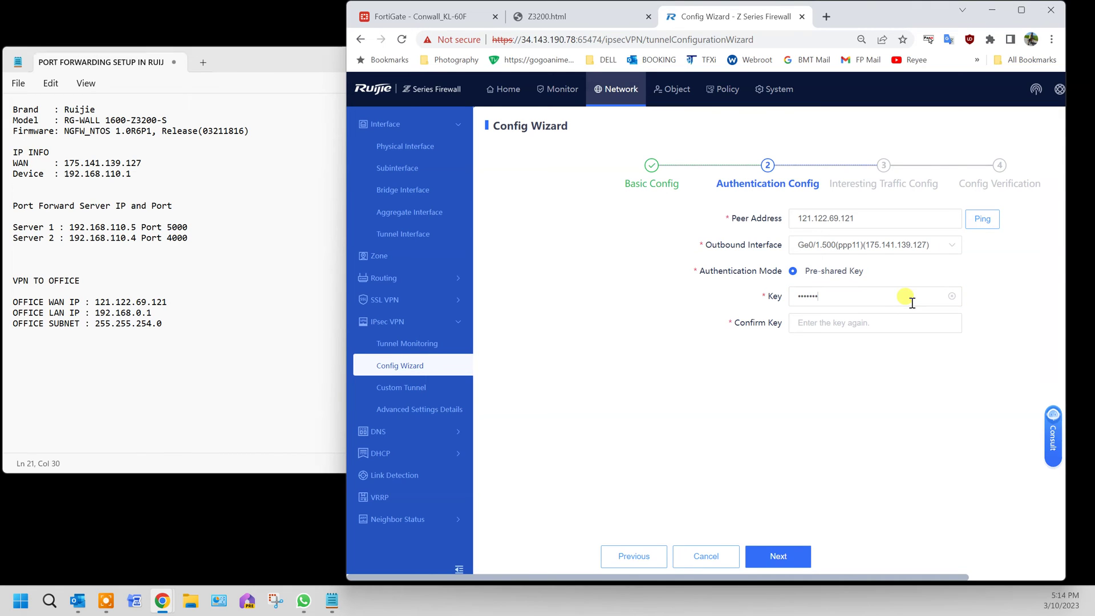
{"action": "key", "text": "Tab"}
{"action": "type", "text": "123456789012"}
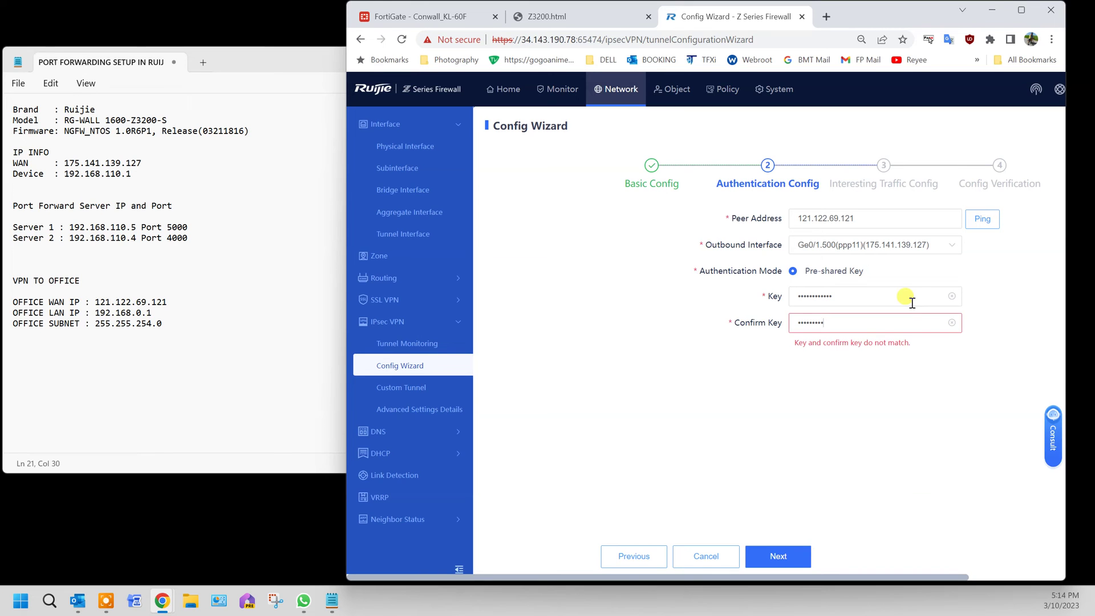
{"action": "left_click", "coordinate": [794, 555]}
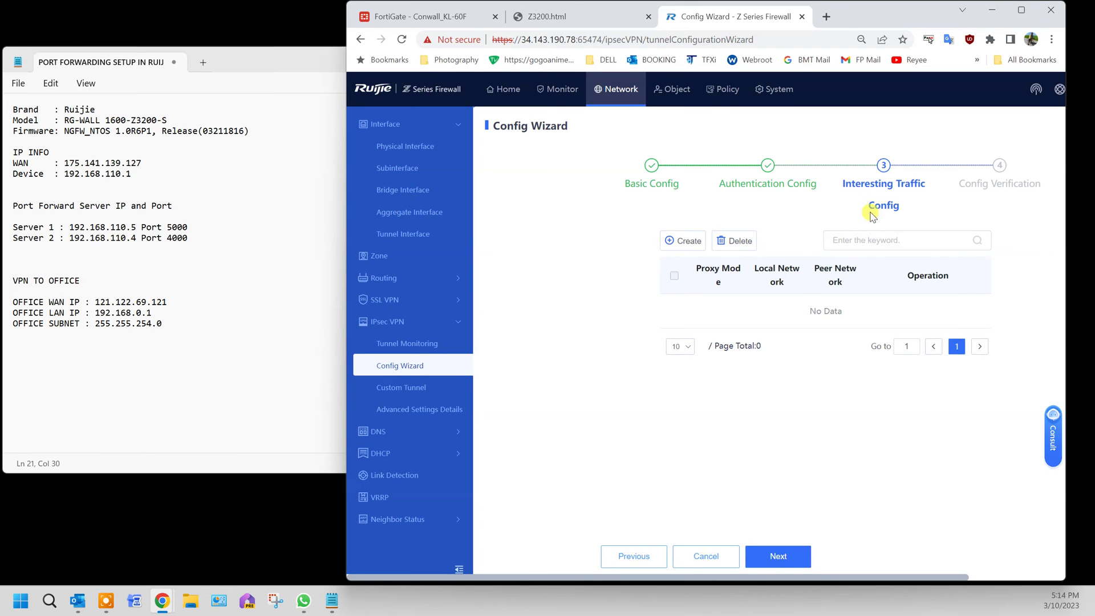
Add a Subnet-to-Subnet rule with local 192.168.110.0/24 and peer 192.168.0.0/23.
{"action": "left_click", "coordinate": [689, 252]}
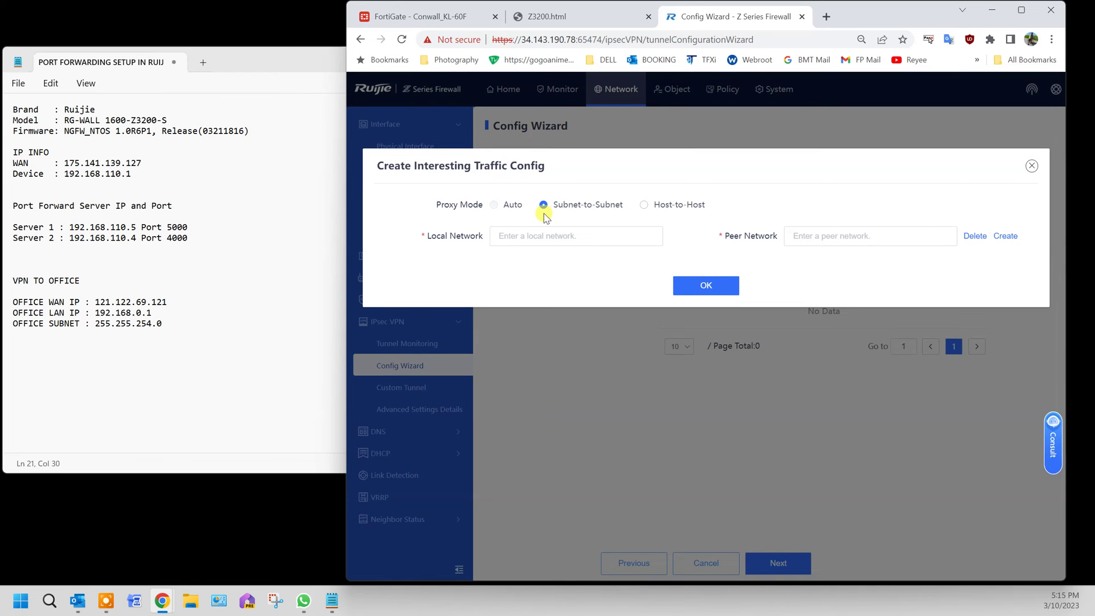
{"action": "left_click", "coordinate": [586, 237]}
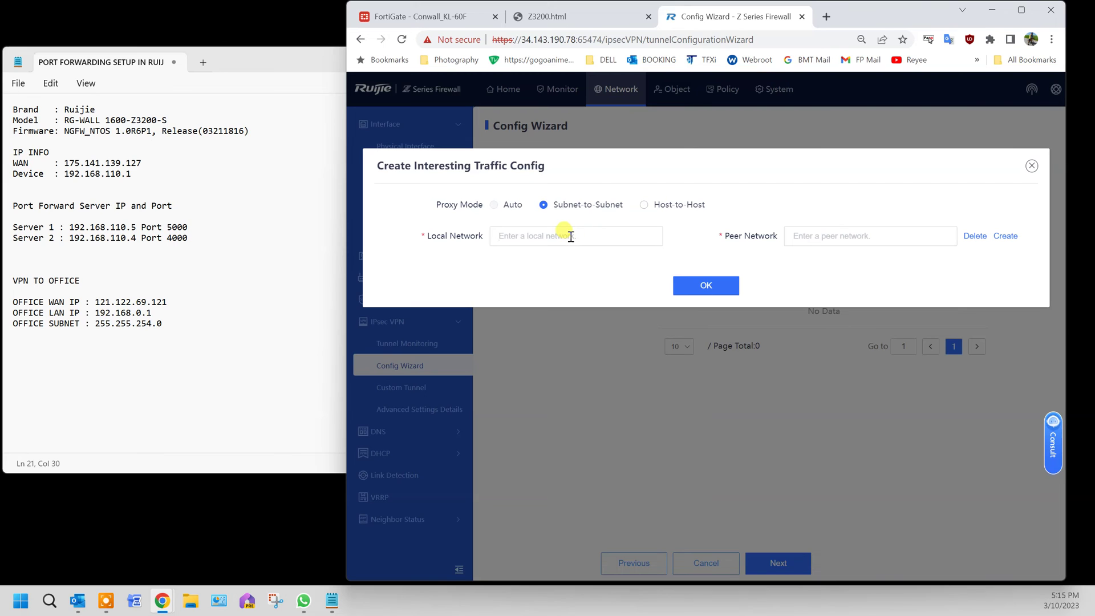
{"action": "type", "text": "192.16"}
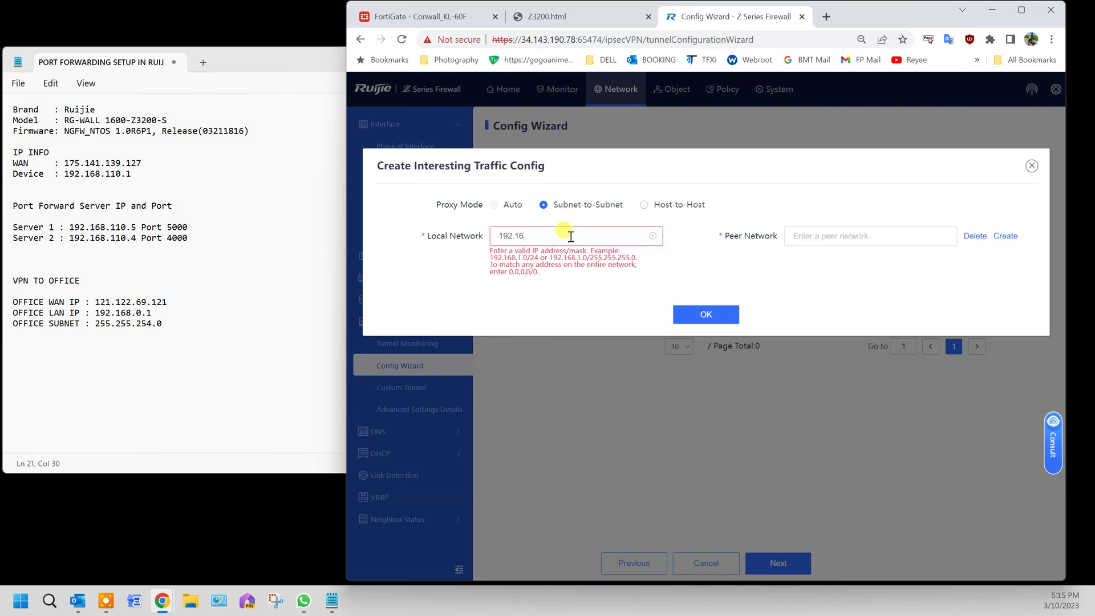
{"action": "type", "text": "8.110.0/24"}
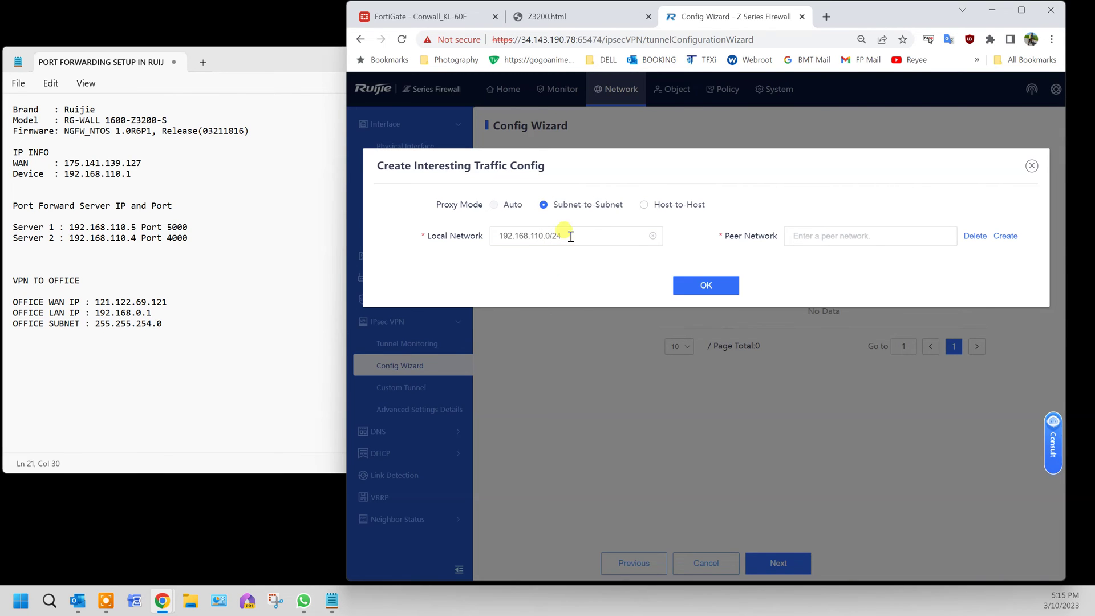
{"action": "left_click", "coordinate": [824, 237]}
{"action": "type", "text": "192"}
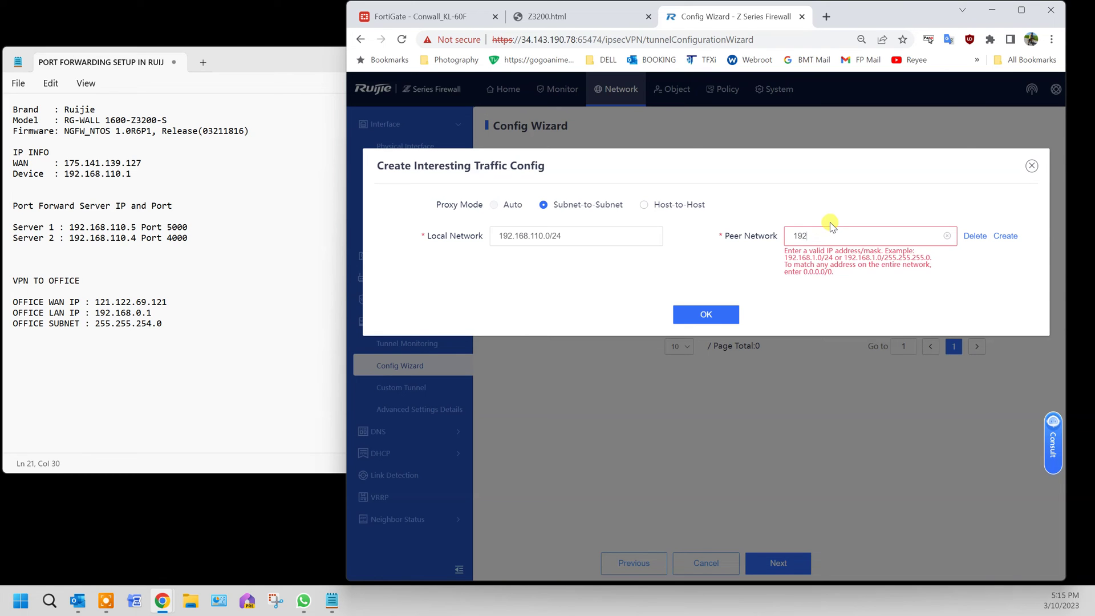
{"action": "type", "text": ".168.0.0/23"}
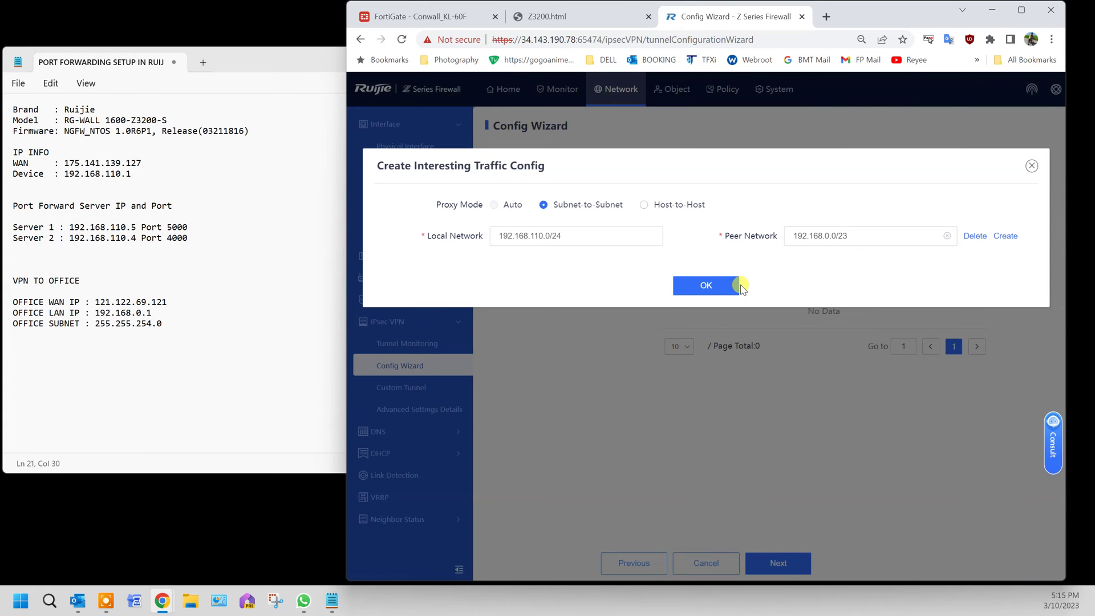
{"action": "left_click", "coordinate": [679, 289]}
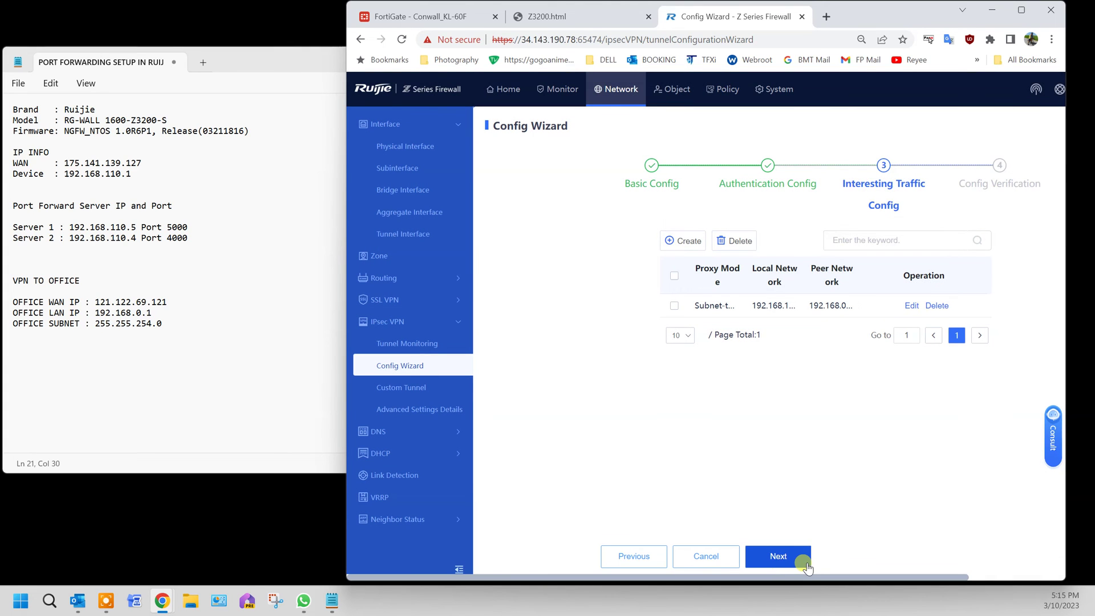
Review the configuration summary and finish the wizard to save the OFFICE tunnel.
{"action": "left_click", "coordinate": [779, 564]}
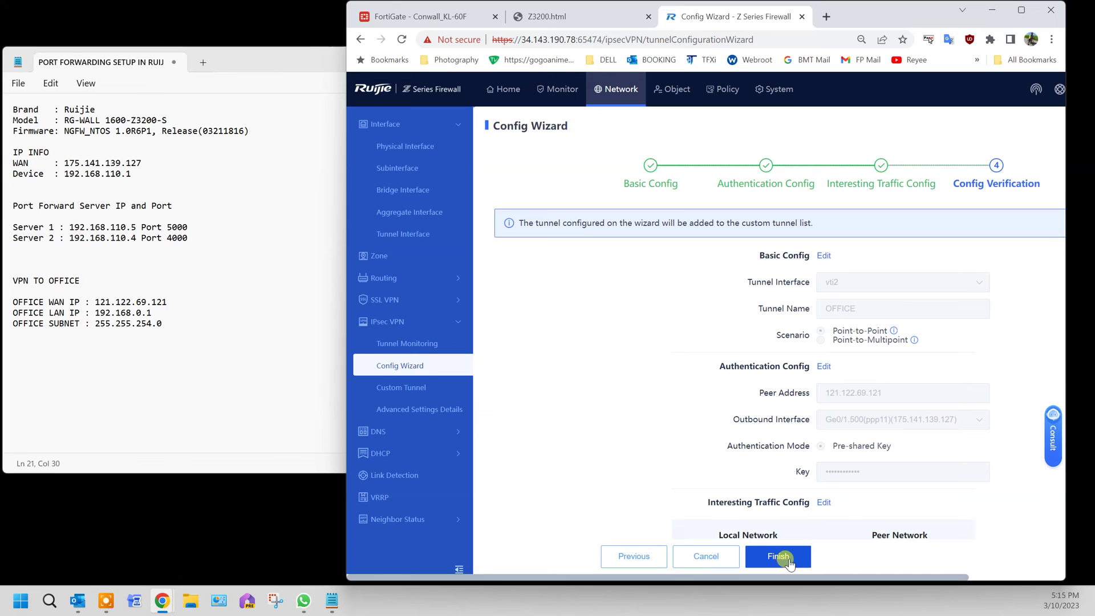
{"action": "scroll", "coordinate": [809, 496], "scroll_direction": "down", "scroll_amount": 1}
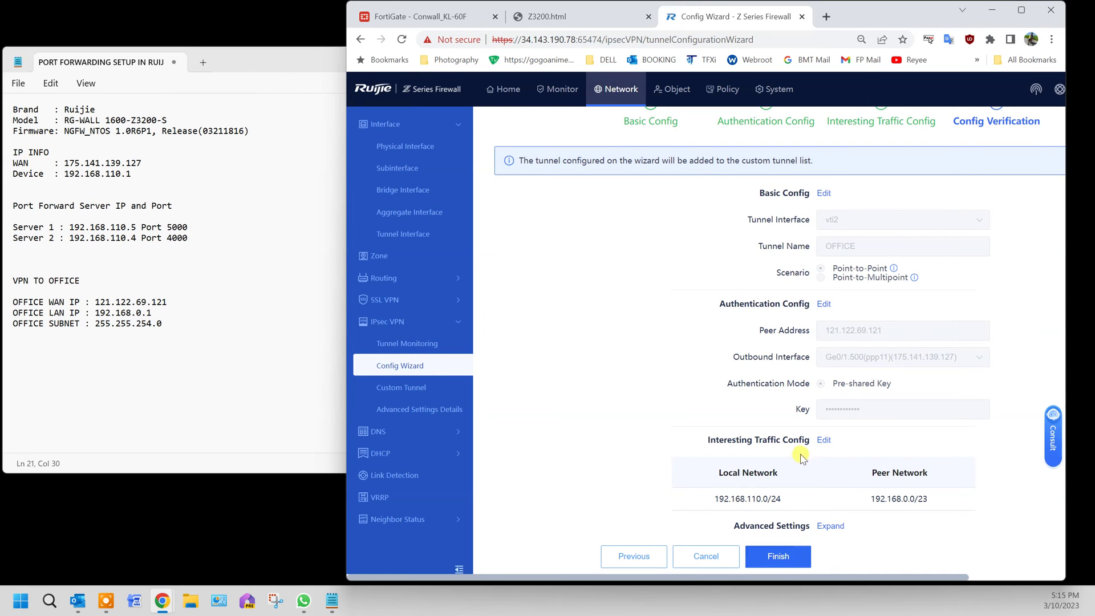
{"action": "left_click", "coordinate": [782, 556]}
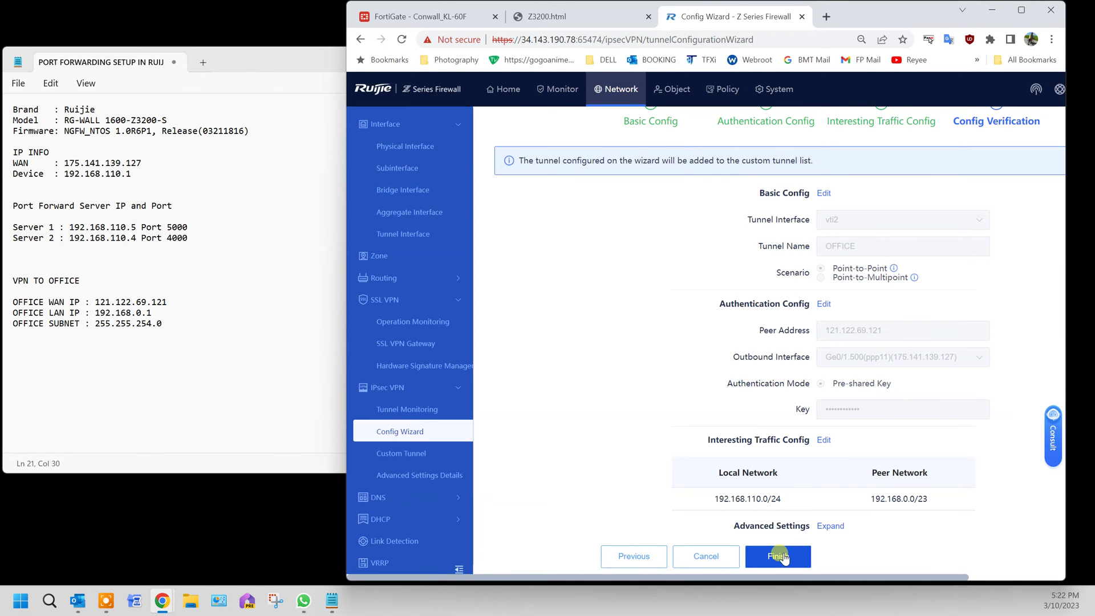
{"action": "left_click", "coordinate": [783, 557]}
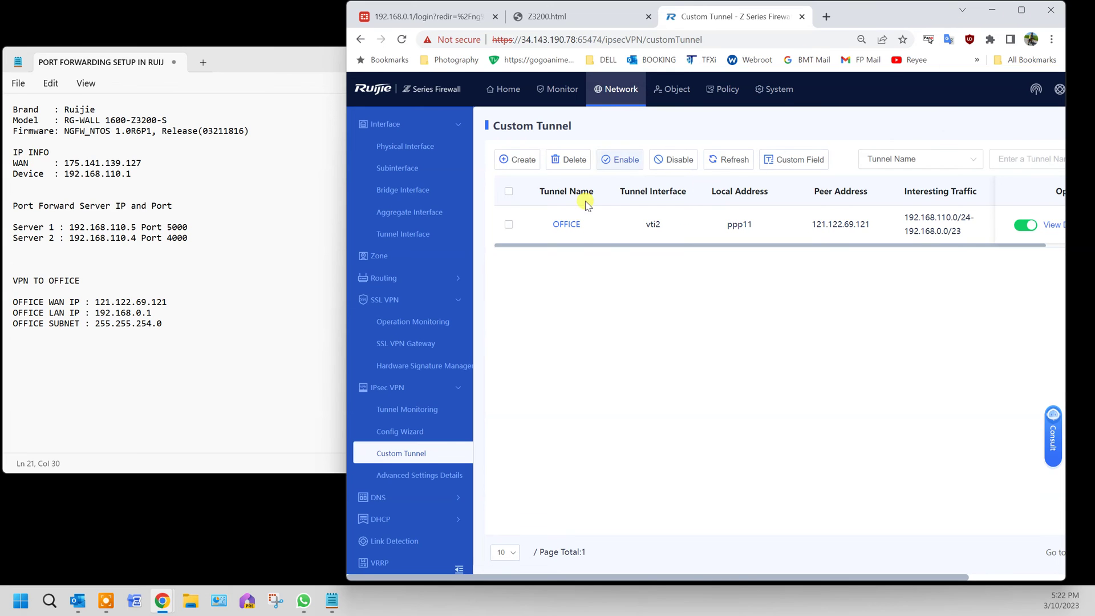
Select the OFFICE tunnel in Tunnel Monitoring and start it, confirming the prompt.
{"action": "left_click", "coordinate": [426, 419]}
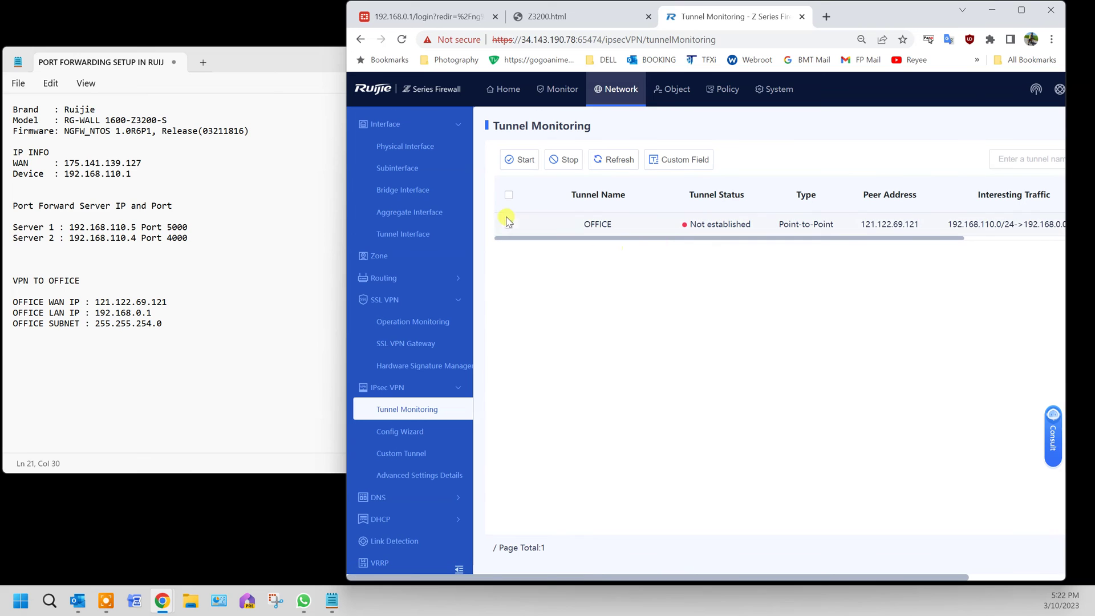
{"action": "left_click", "coordinate": [511, 228]}
{"action": "left_click", "coordinate": [519, 158]}
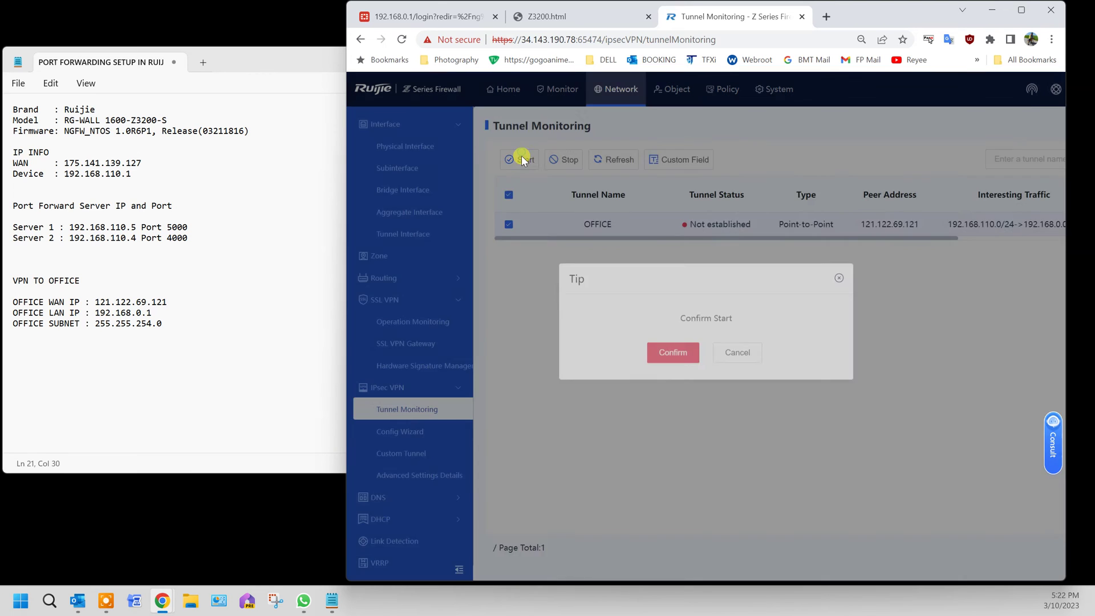
{"action": "left_click", "coordinate": [658, 358]}
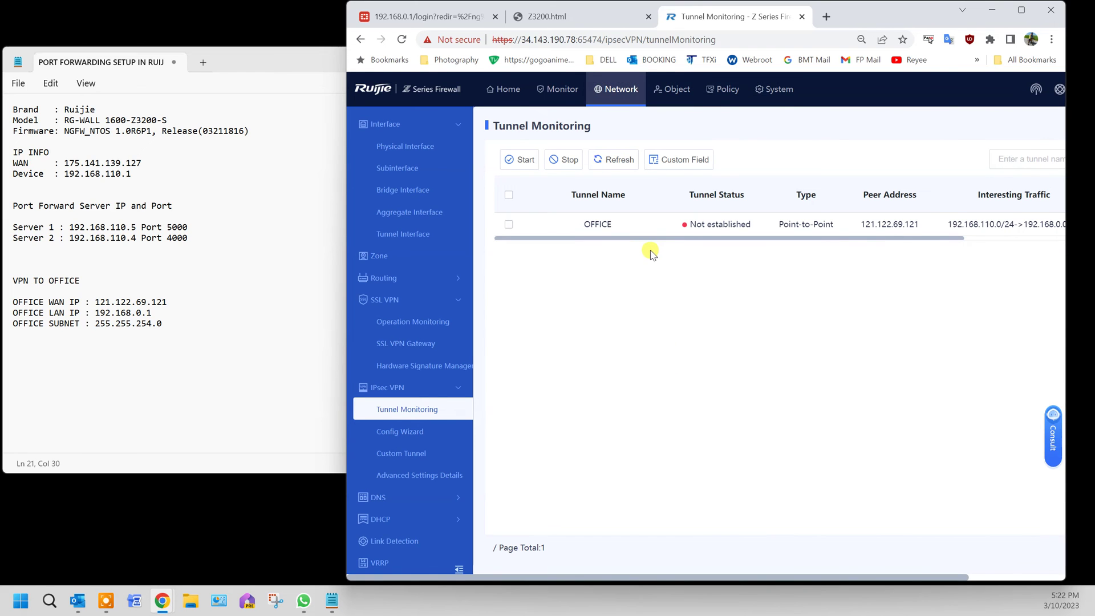
{"action": "key", "text": "super+Up"}
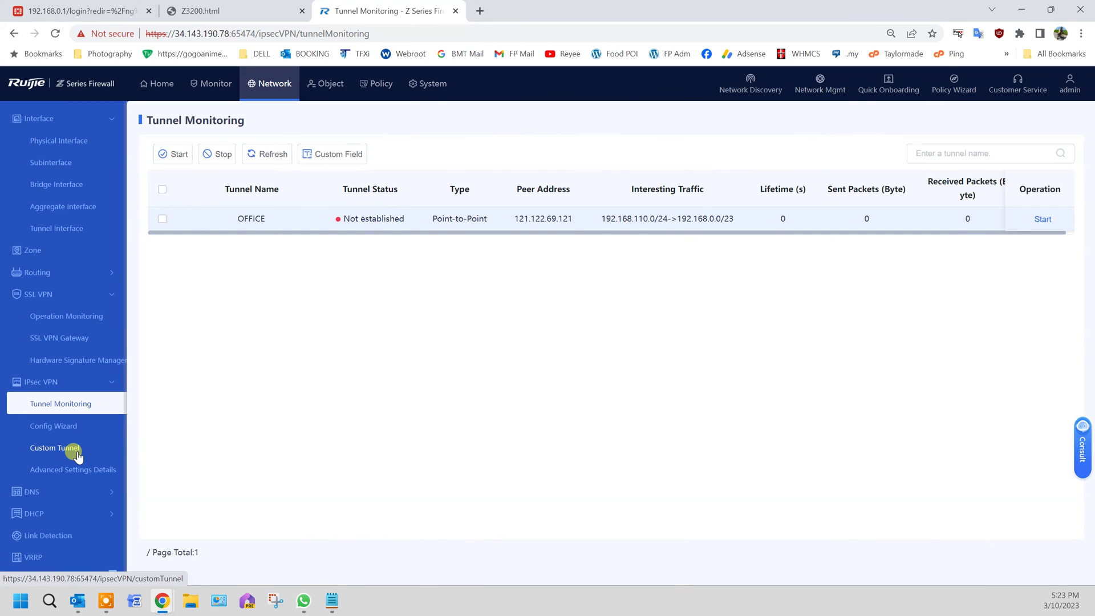
Edit the OFFICE custom tunnel, accepting the disconnect warning.
{"action": "left_click", "coordinate": [77, 452]}
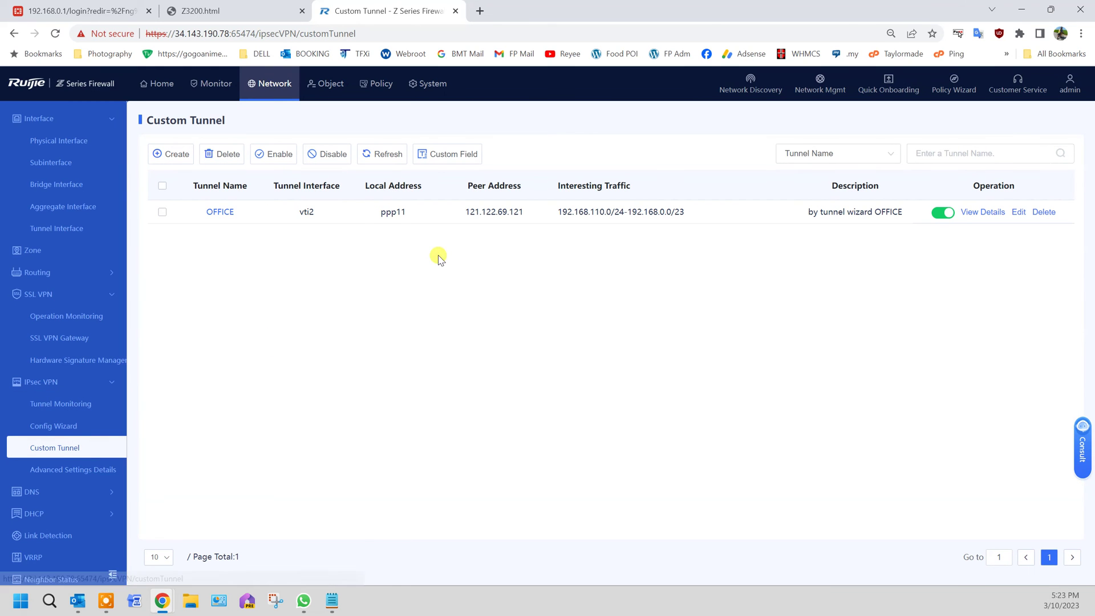
{"action": "left_click", "coordinate": [1020, 210]}
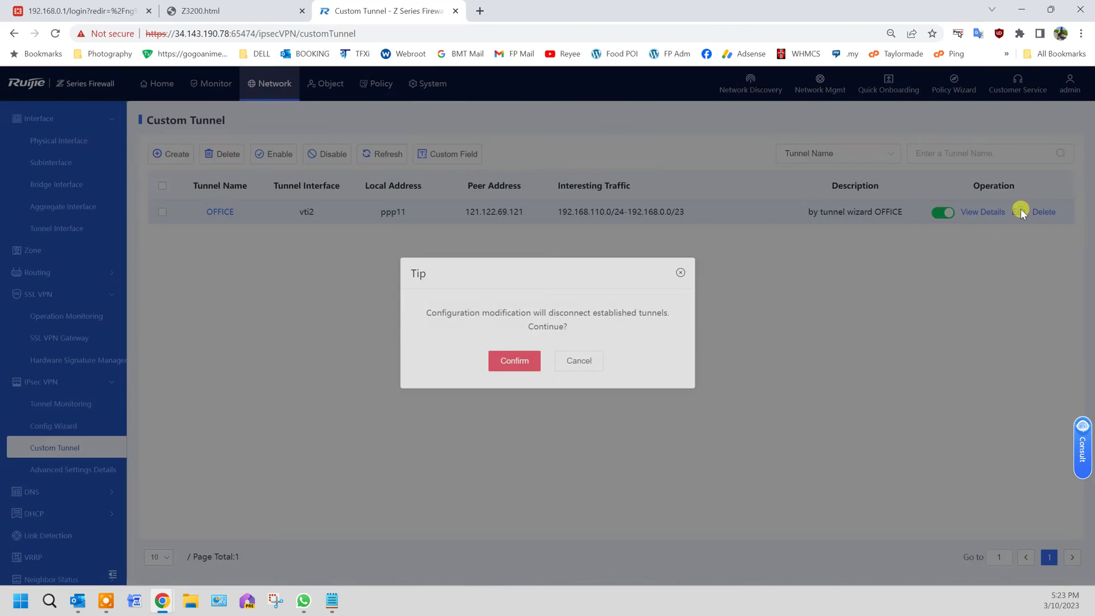
{"action": "left_click", "coordinate": [528, 363]}
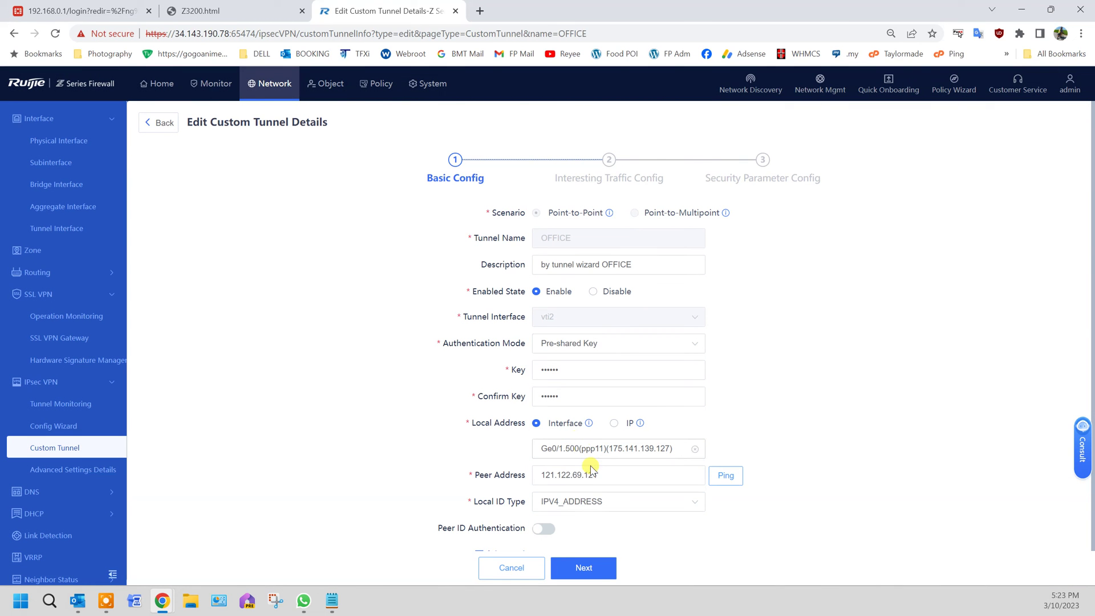
{"action": "scroll", "coordinate": [584, 520], "scroll_direction": "down", "scroll_amount": 1}
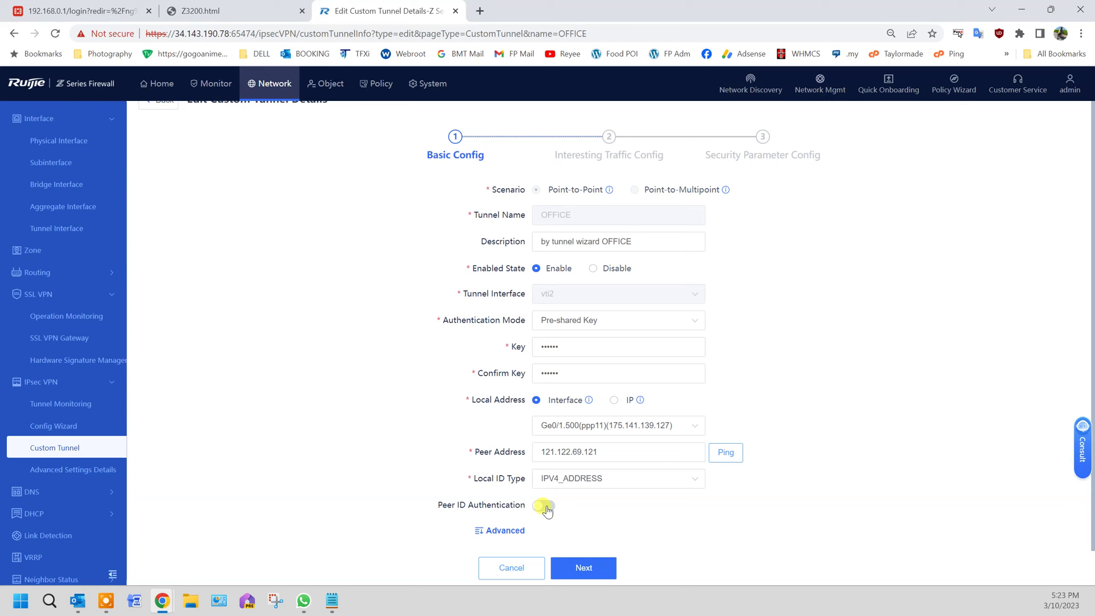
Try adding a peer identity (USER_FQDN, then FQDN) and close the dialog without saving.
{"action": "left_click", "coordinate": [544, 507]}
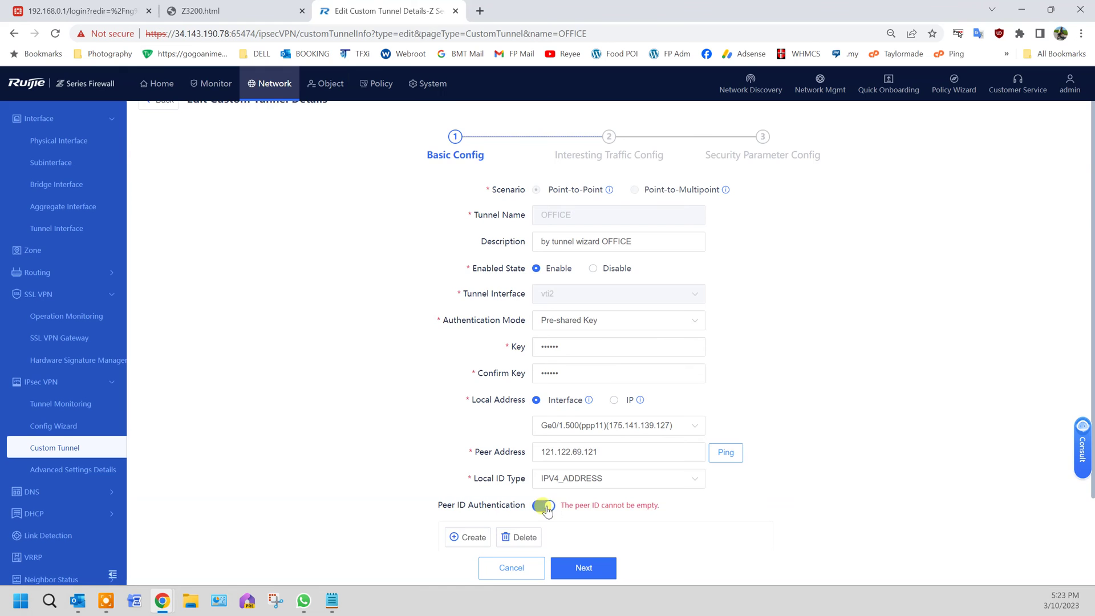
{"action": "scroll", "coordinate": [561, 502], "scroll_direction": "down", "scroll_amount": 2}
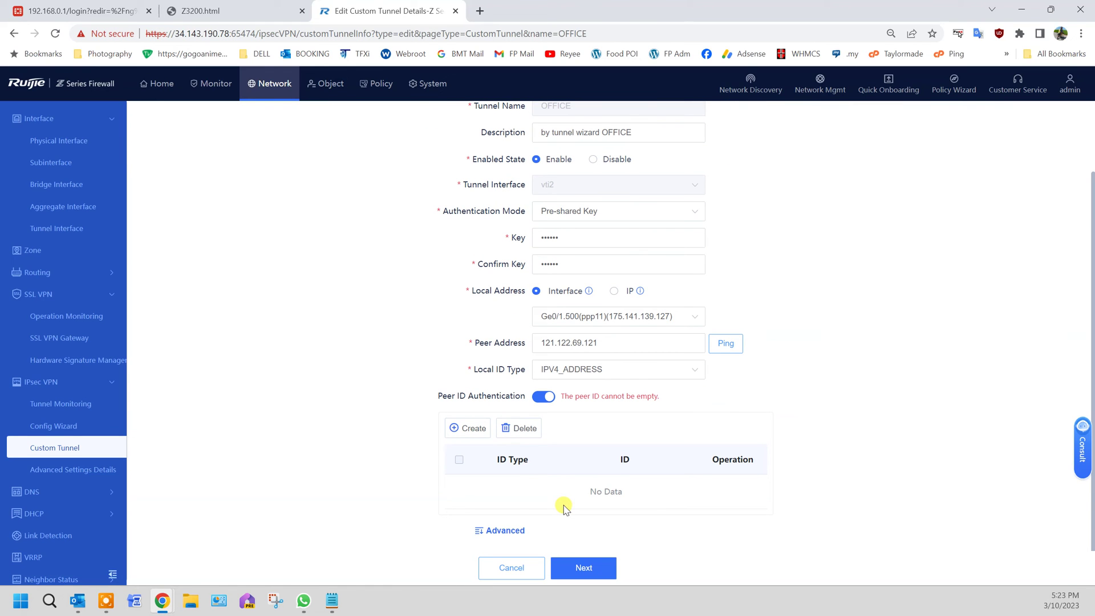
{"action": "left_click", "coordinate": [474, 427]}
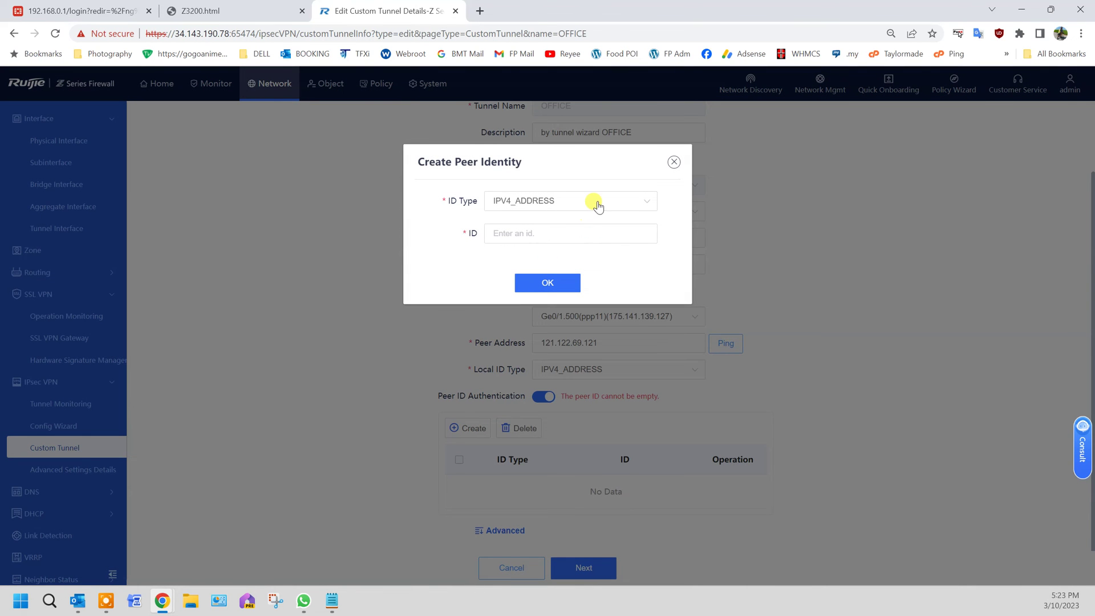
{"action": "left_click", "coordinate": [596, 202]}
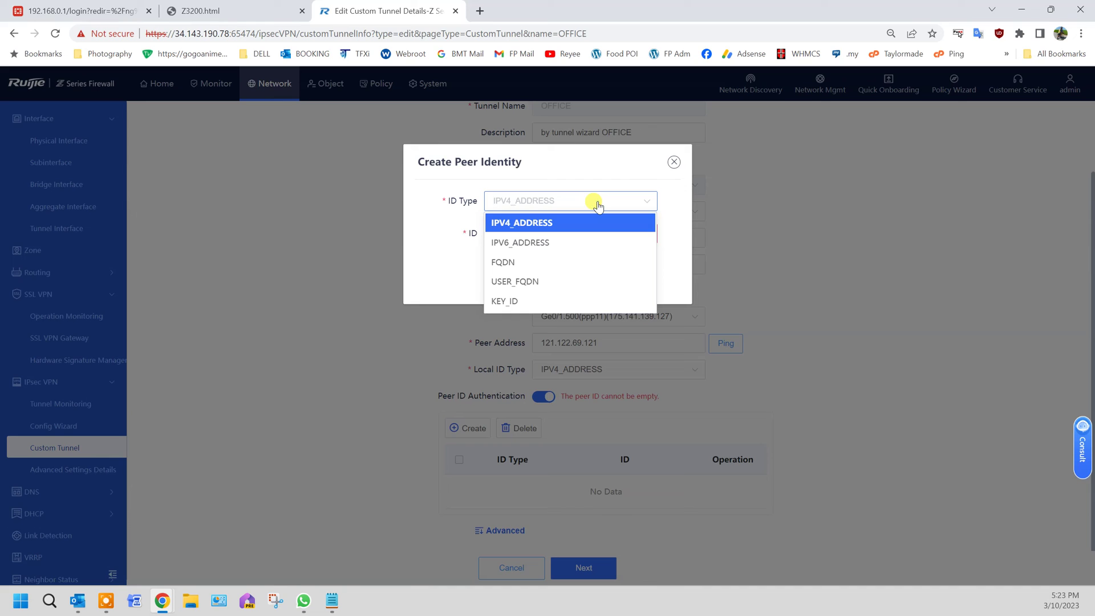
{"action": "left_click", "coordinate": [588, 282]}
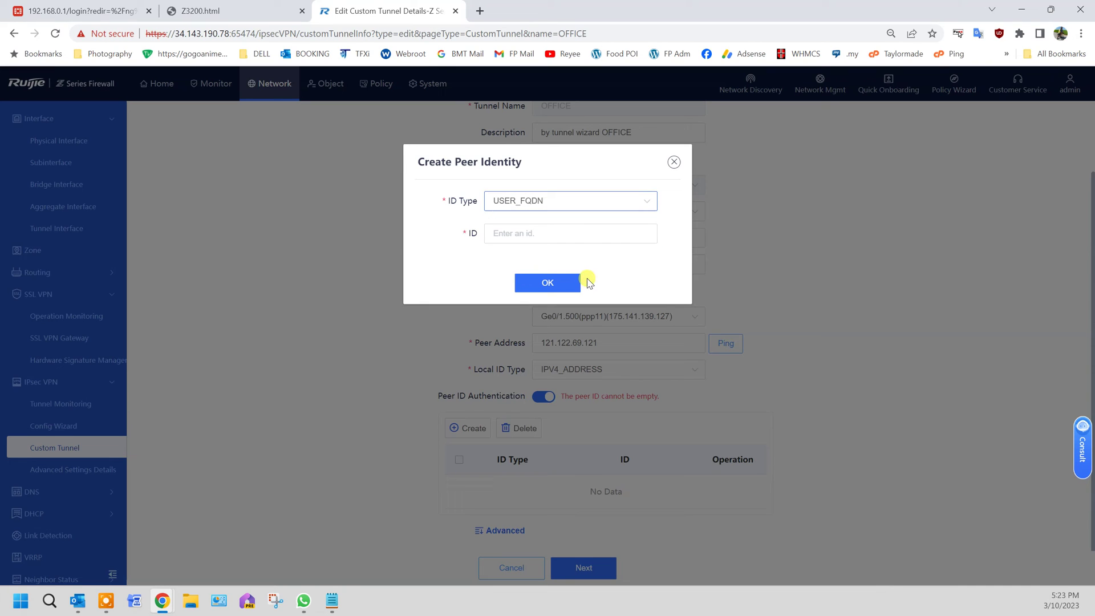
{"action": "left_click", "coordinate": [561, 235]}
{"action": "type", "text": "s"}
{"action": "key", "text": "BackSpace"}
{"action": "left_click", "coordinate": [623, 200]}
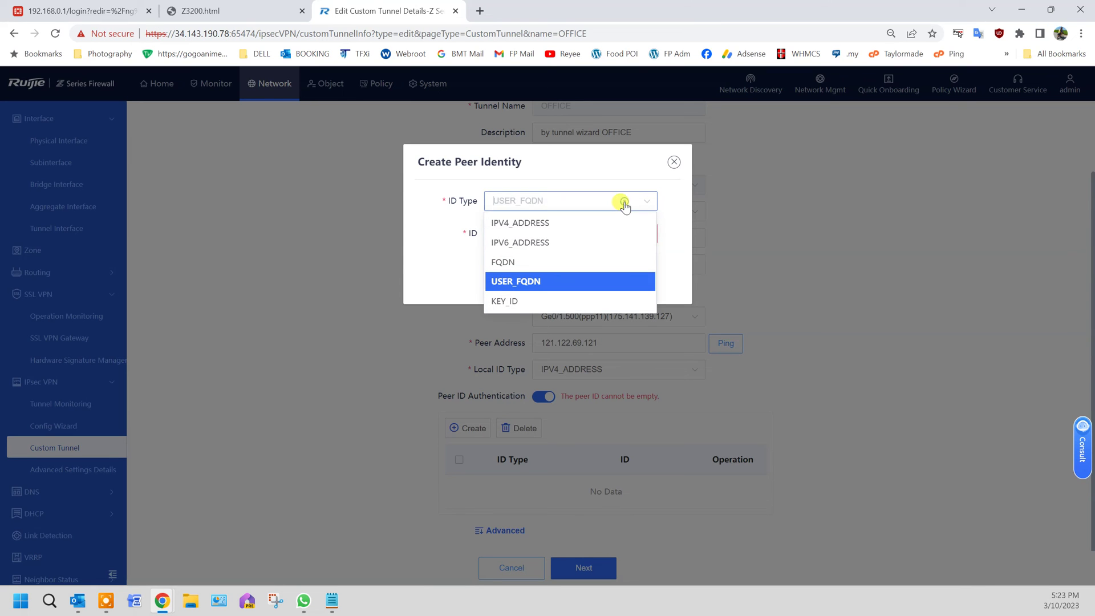
{"action": "left_click", "coordinate": [606, 262]}
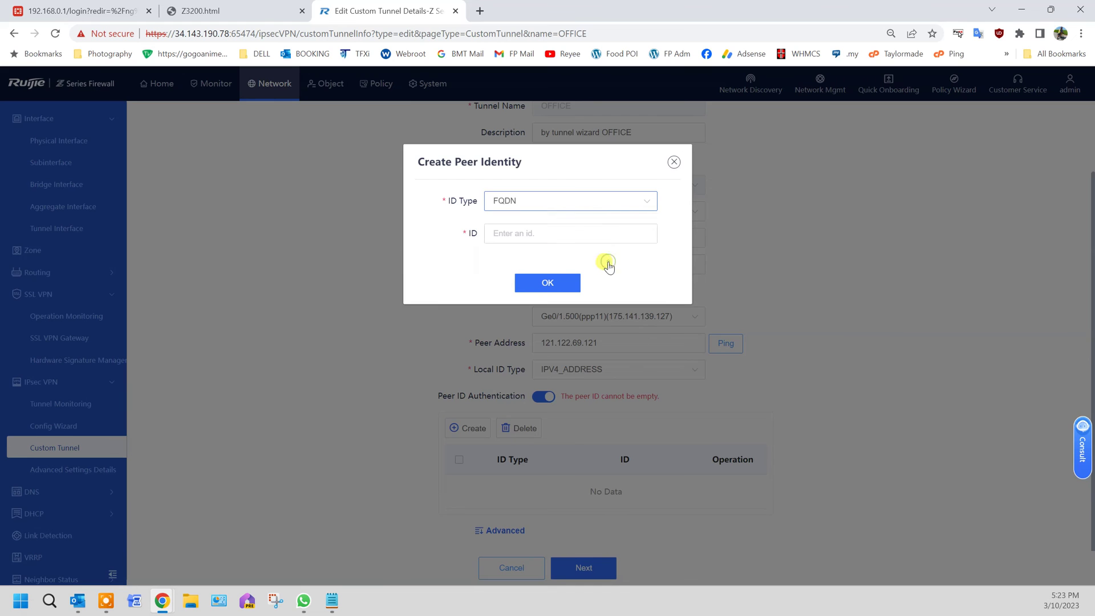
{"action": "left_click", "coordinate": [673, 162]}
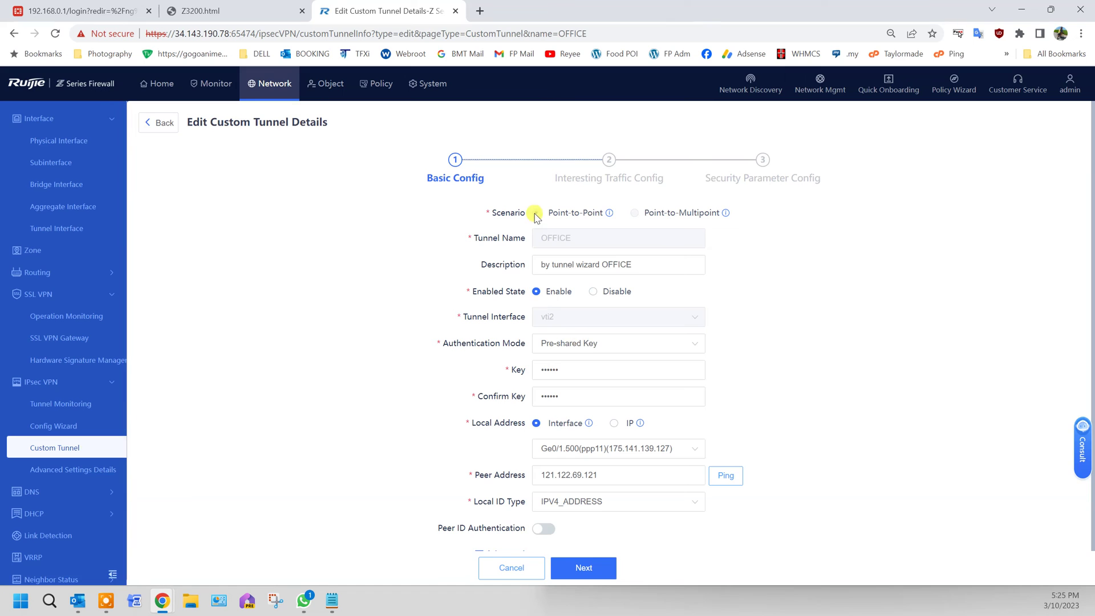
Advance the OFFICE tunnel edit past interesting traffic to the security parameter step.
{"action": "scroll", "coordinate": [618, 511], "scroll_direction": "down", "scroll_amount": 1}
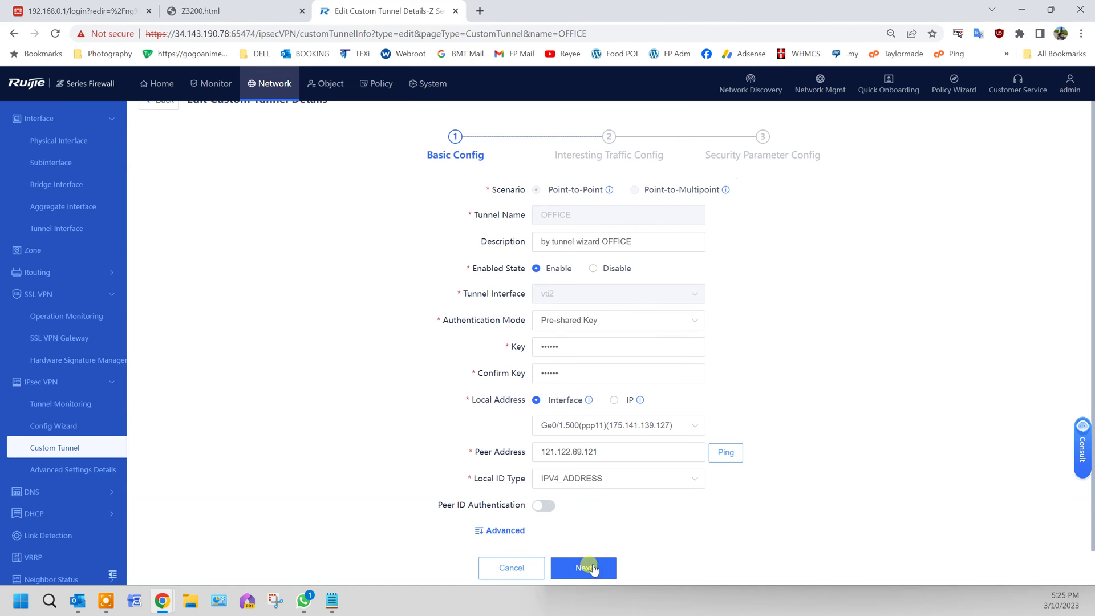
{"action": "left_click", "coordinate": [587, 567]}
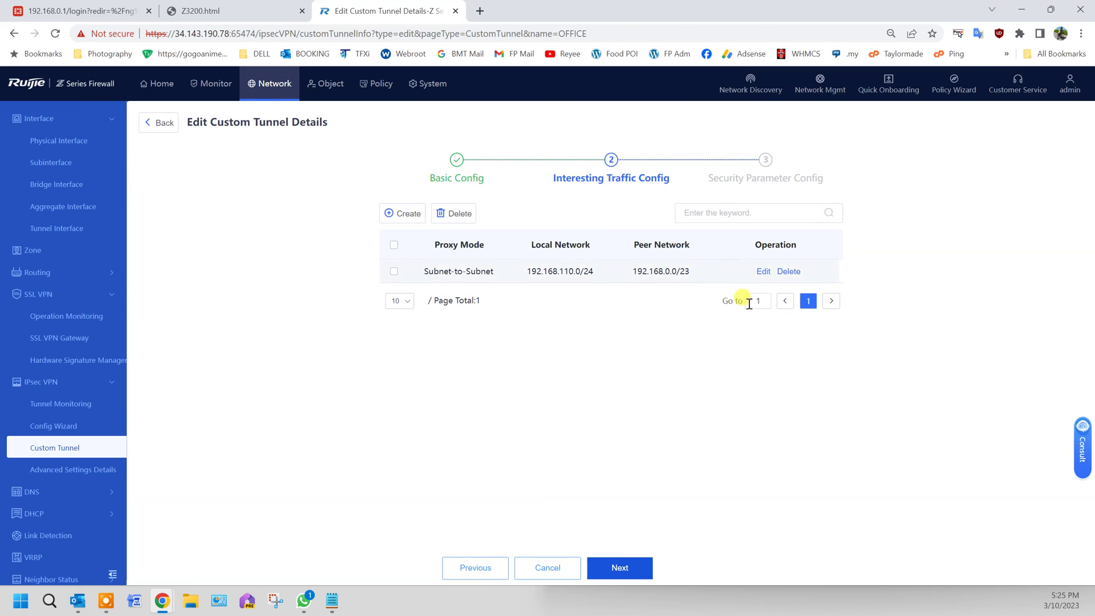
{"action": "left_click", "coordinate": [625, 563]}
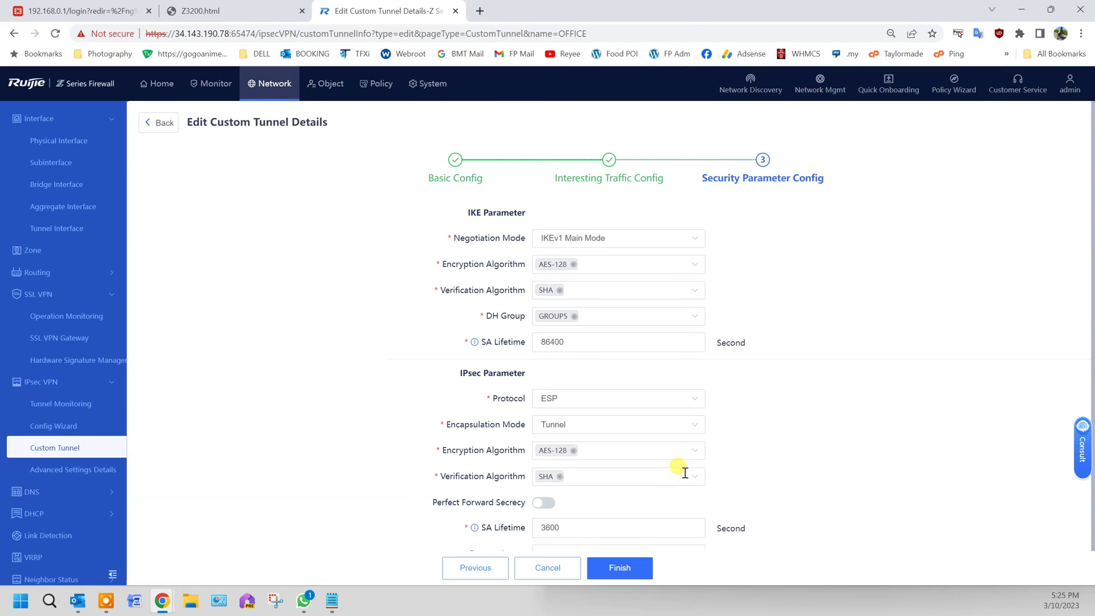
{"action": "scroll", "coordinate": [682, 472], "scroll_direction": "down", "scroll_amount": 1}
Enable Perfect Forward Secrecy, add DES beside AES-128 for IPsec encryption, and save the tunnel.
{"action": "left_click", "coordinate": [545, 479]}
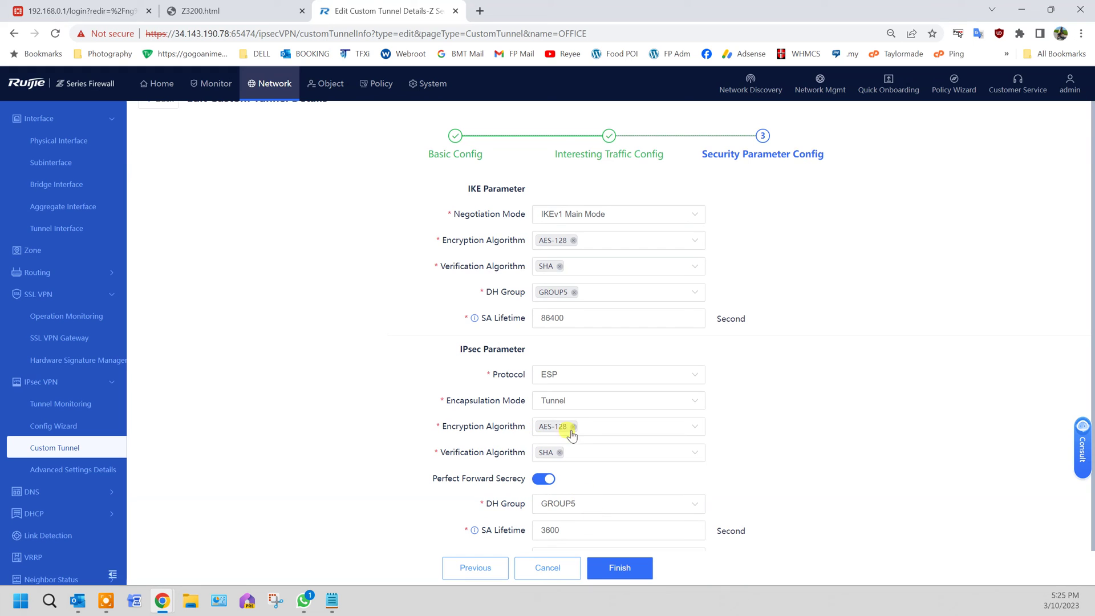
{"action": "left_click", "coordinate": [702, 427]}
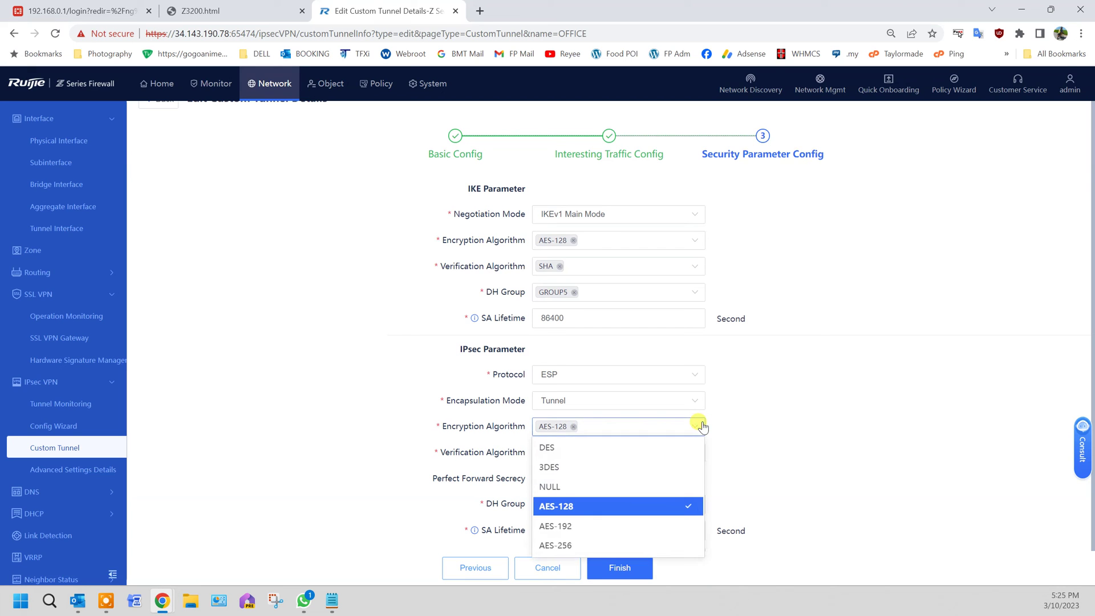
{"action": "left_click", "coordinate": [671, 447]}
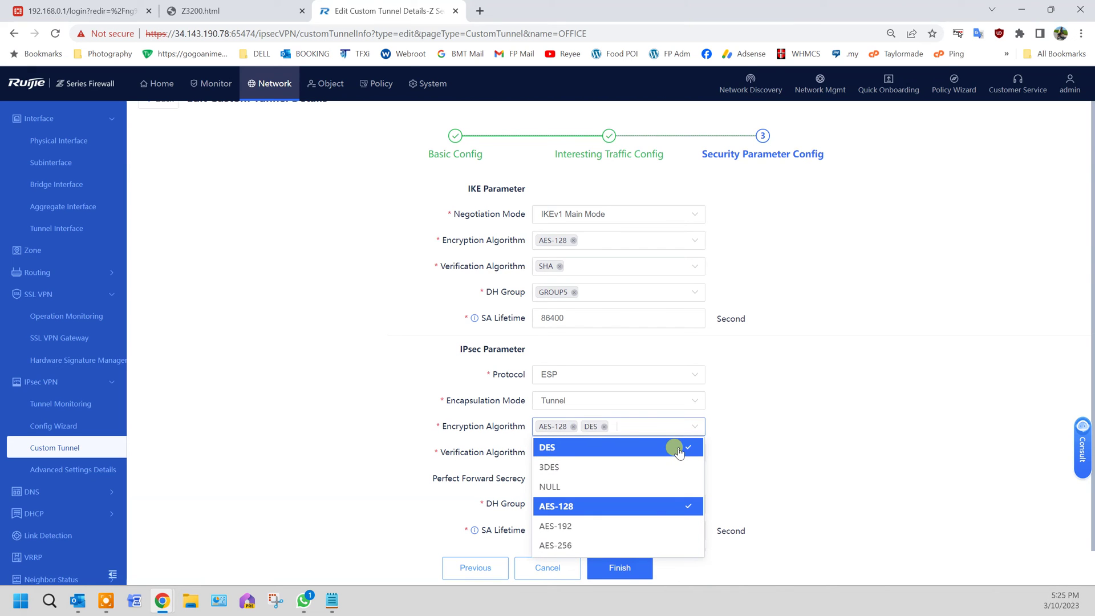
{"action": "left_click", "coordinate": [816, 484]}
{"action": "scroll", "coordinate": [819, 482], "scroll_direction": "down", "scroll_amount": 1}
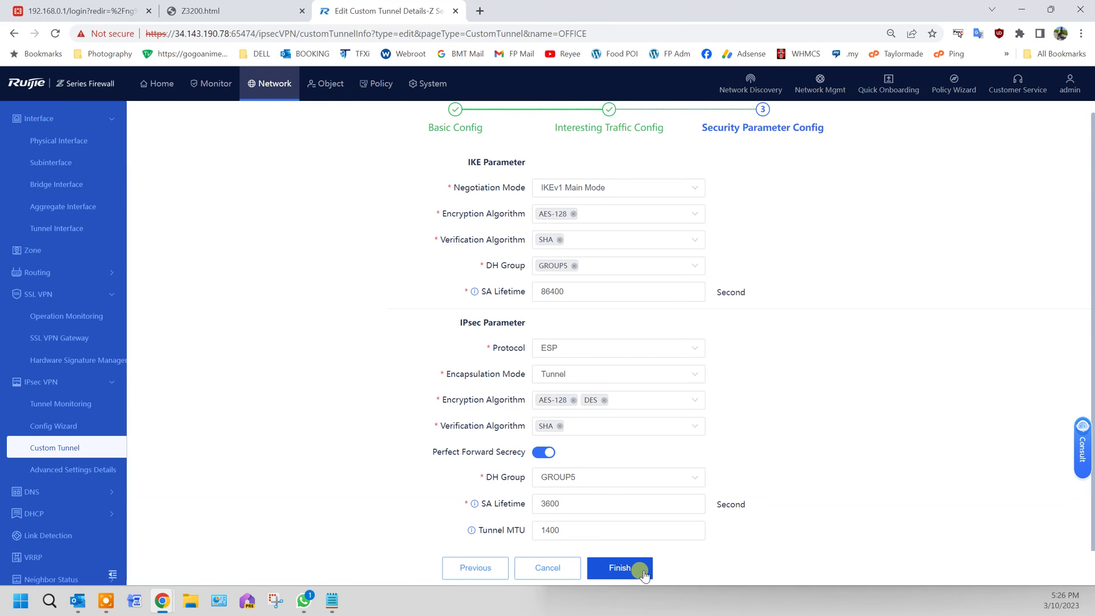
{"action": "left_click", "coordinate": [642, 570]}
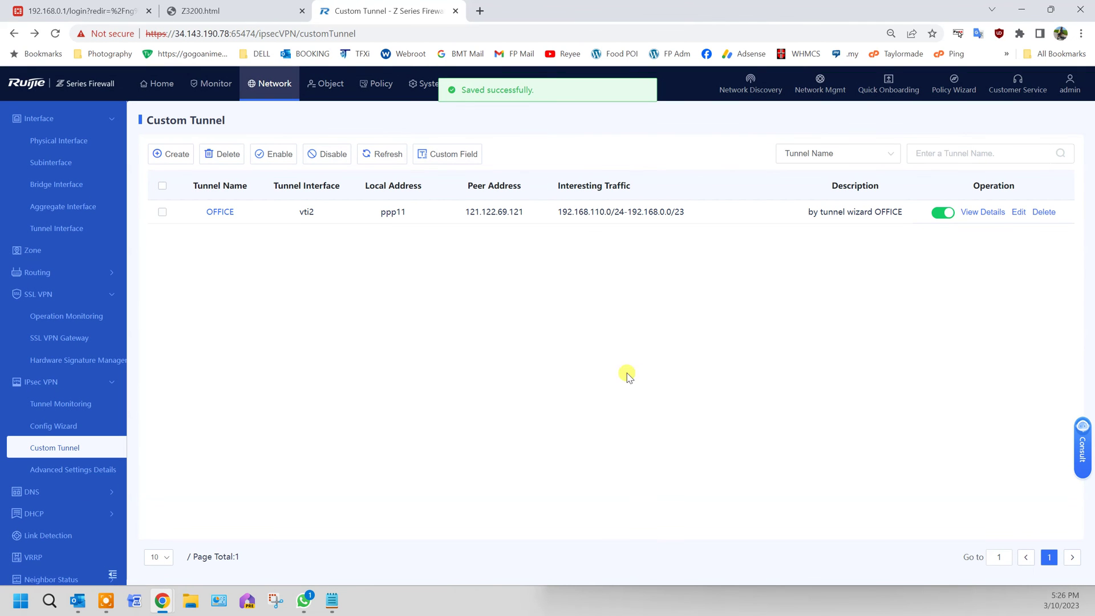
{"action": "left_click_drag", "start_coordinate": [496, 211], "coordinate": [527, 215]}
{"action": "left_click", "coordinate": [528, 228]}
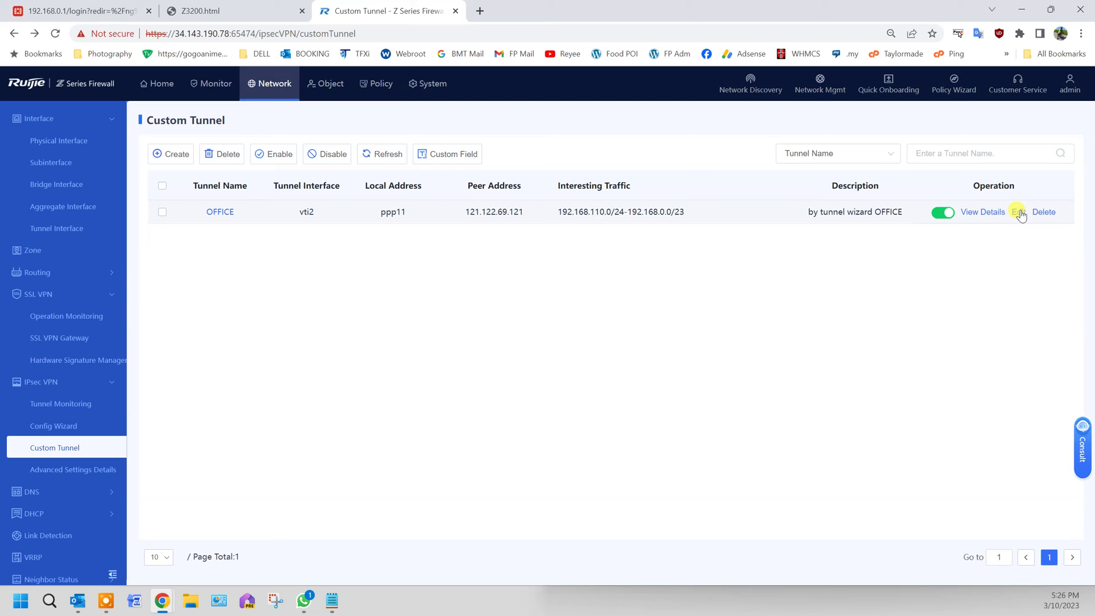
Reopen the OFFICE tunnel and change its peer address to conwall.fortiddns.com, testing reachability.
{"action": "left_click", "coordinate": [1019, 212]}
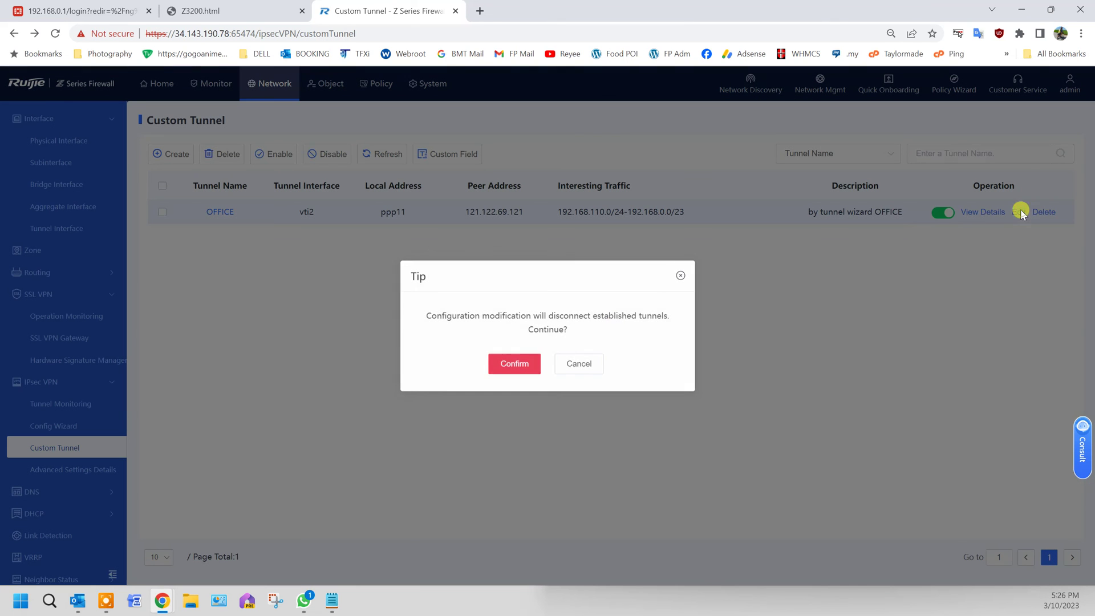
{"action": "left_click", "coordinate": [516, 365]}
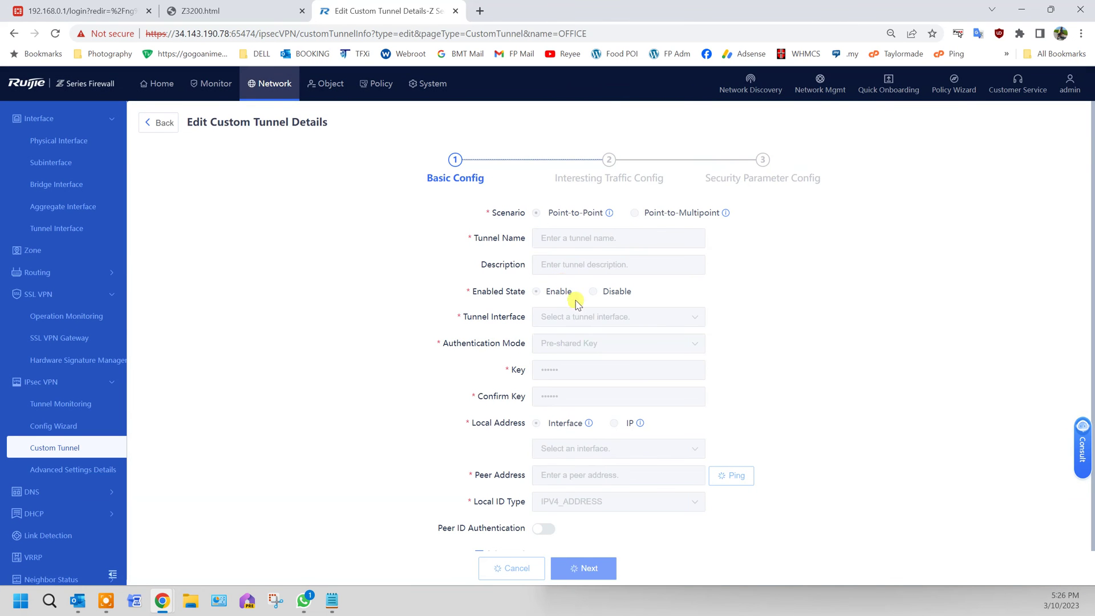
{"action": "left_click_drag", "start_coordinate": [618, 475], "coordinate": [473, 478]}
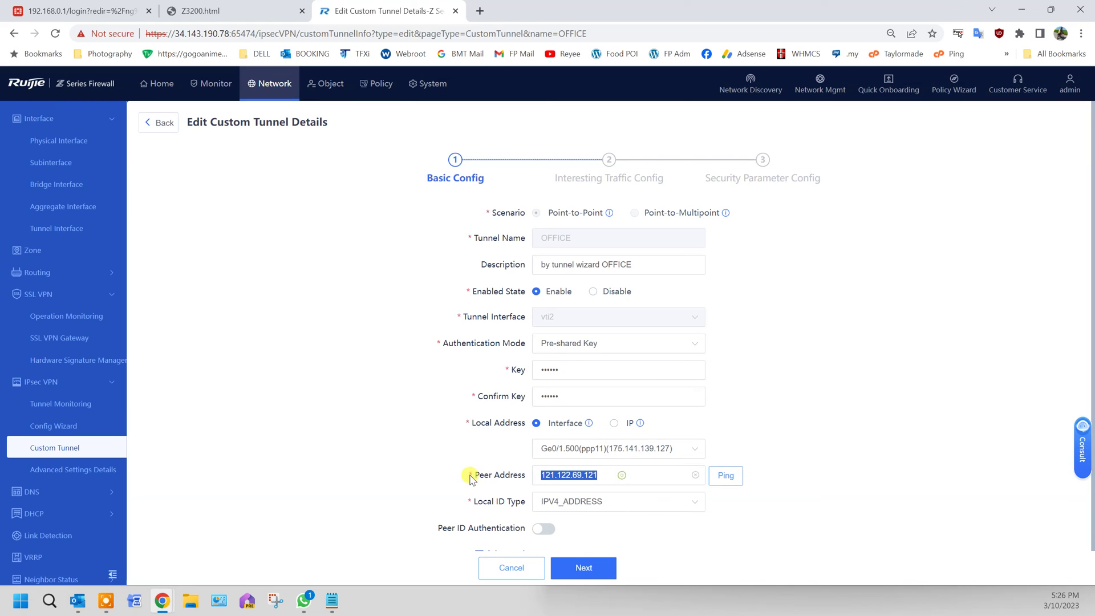
{"action": "type", "text": "conwall.fortiddns.com"}
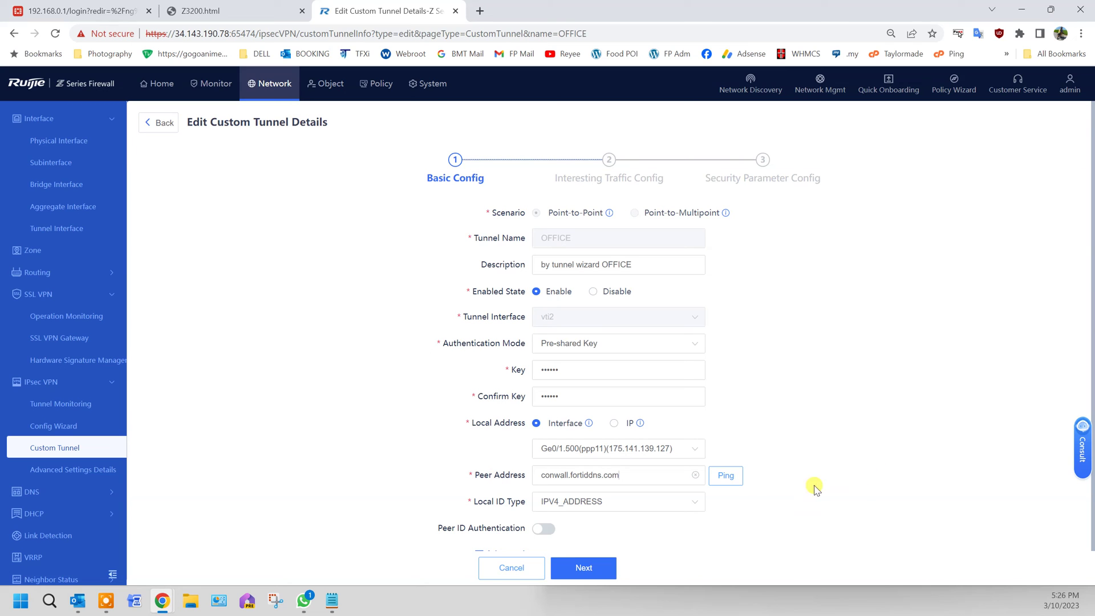
{"action": "left_click", "coordinate": [730, 476]}
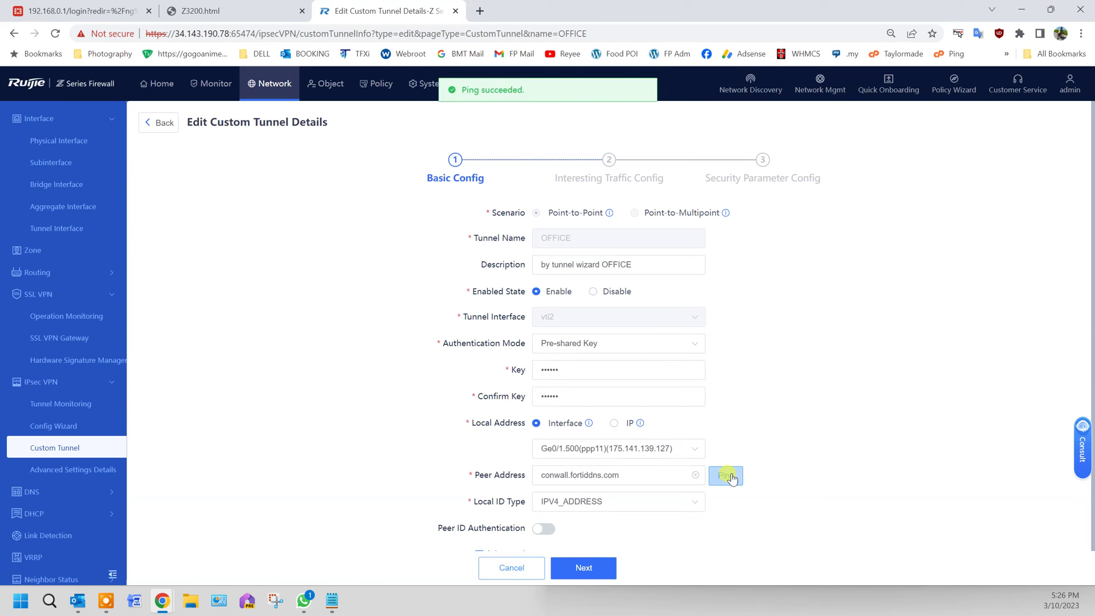
Step through to security parameters and save the OFFICE tunnel.
{"action": "left_click", "coordinate": [612, 571]}
{"action": "left_click", "coordinate": [613, 570]}
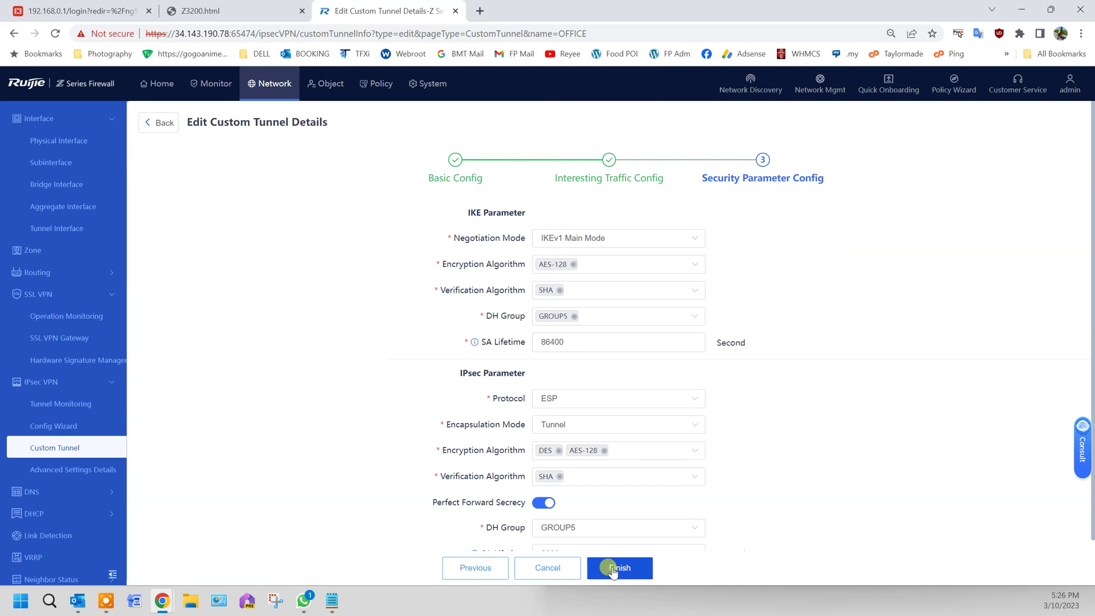
{"action": "left_click", "coordinate": [618, 564]}
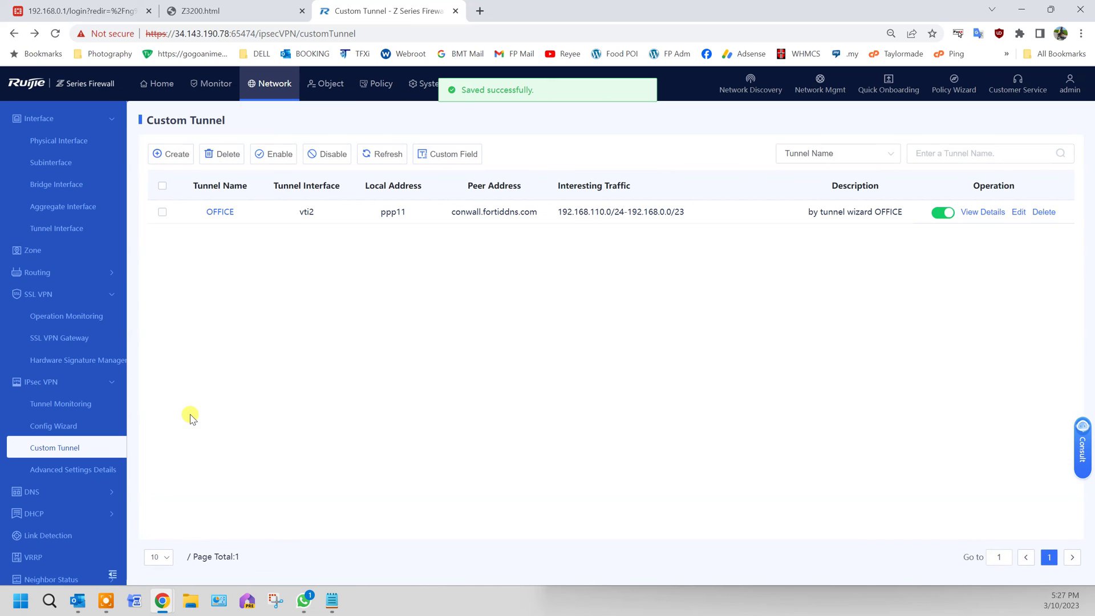
Start the OFFICE tunnel from Tunnel Monitoring and confirm the request.
{"action": "left_click", "coordinate": [76, 404]}
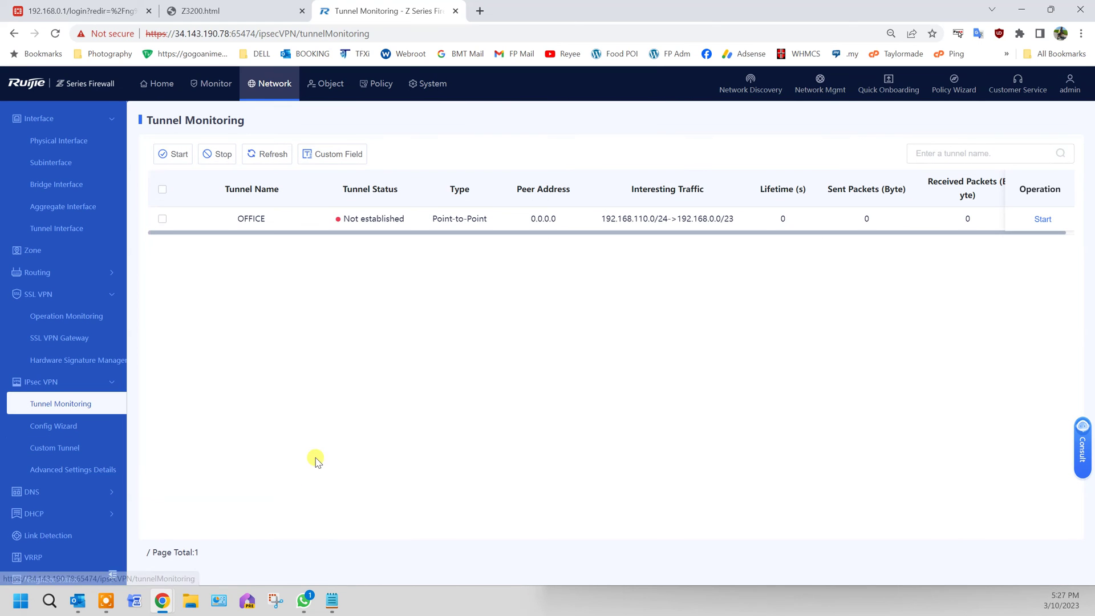
{"action": "left_click", "coordinate": [162, 216]}
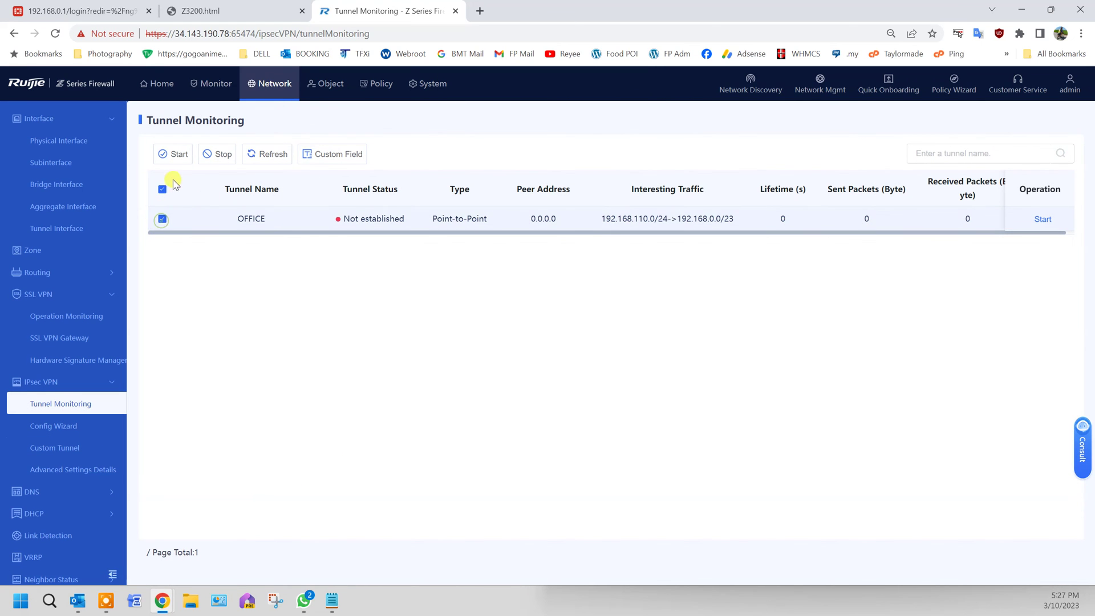
{"action": "left_click", "coordinate": [174, 153]}
{"action": "left_click", "coordinate": [516, 352]}
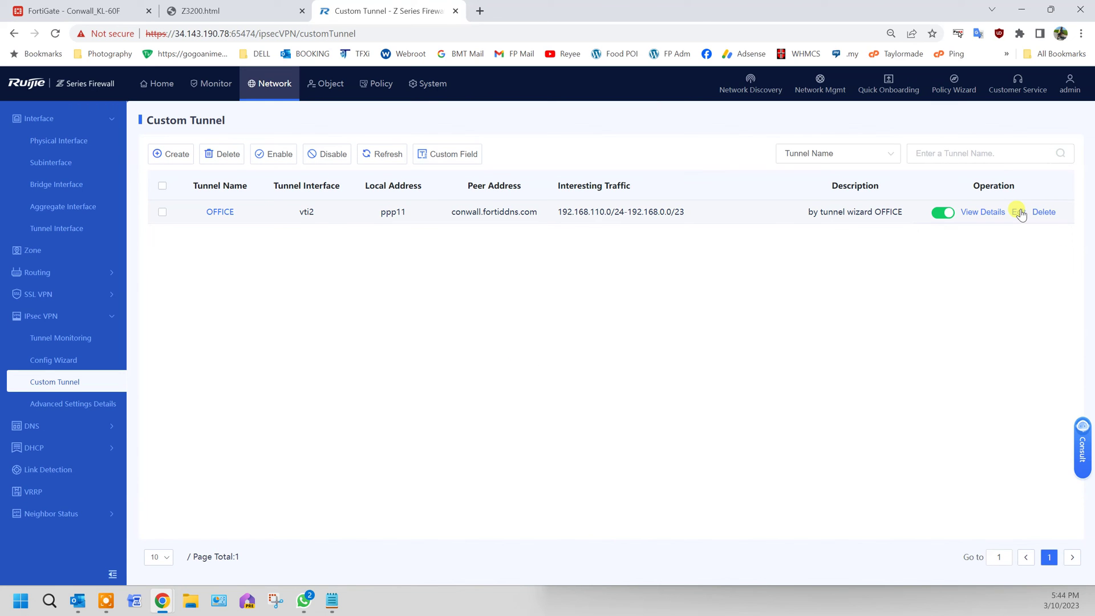
Reopen the OFFICE tunnel for editing, accepting the disconnect warning, and advance to Security Parameter Config.
{"action": "left_click", "coordinate": [1018, 212]}
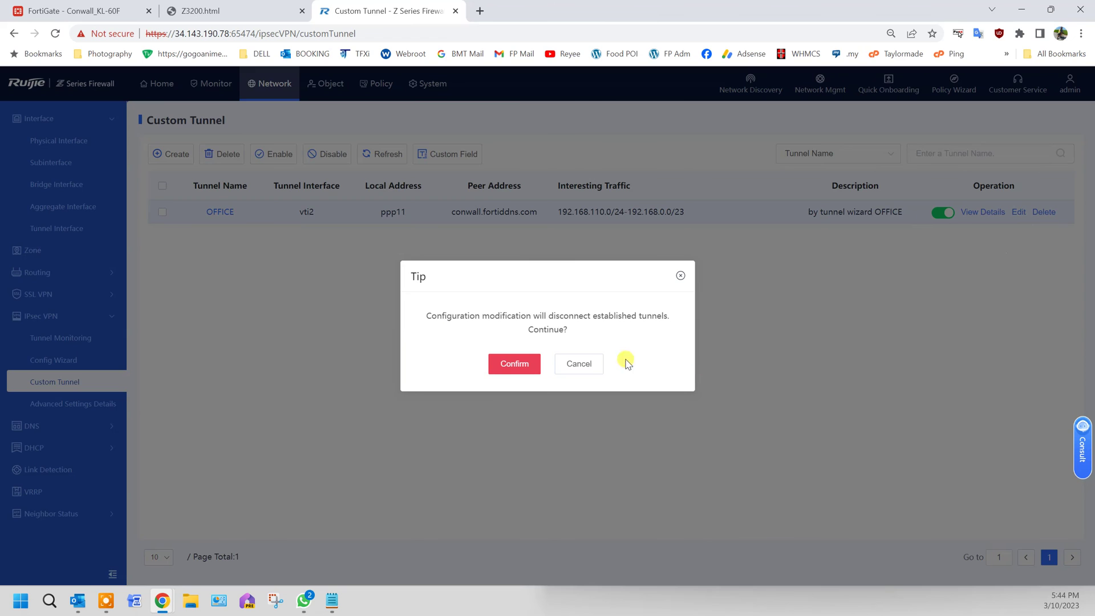
{"action": "left_click", "coordinate": [513, 367]}
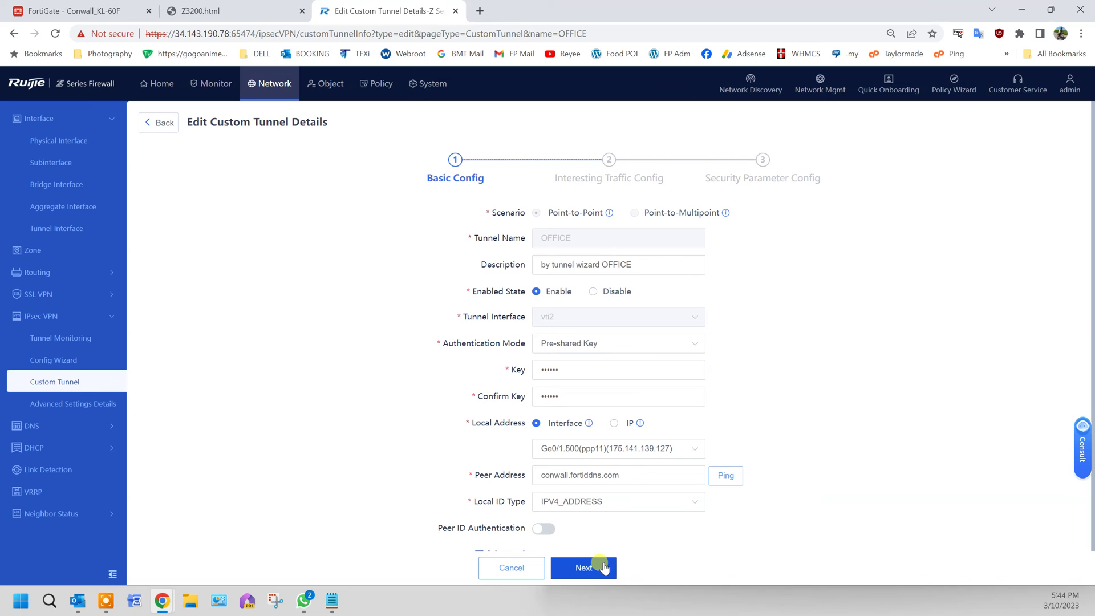
{"action": "left_click", "coordinate": [603, 568]}
{"action": "left_click", "coordinate": [613, 569]}
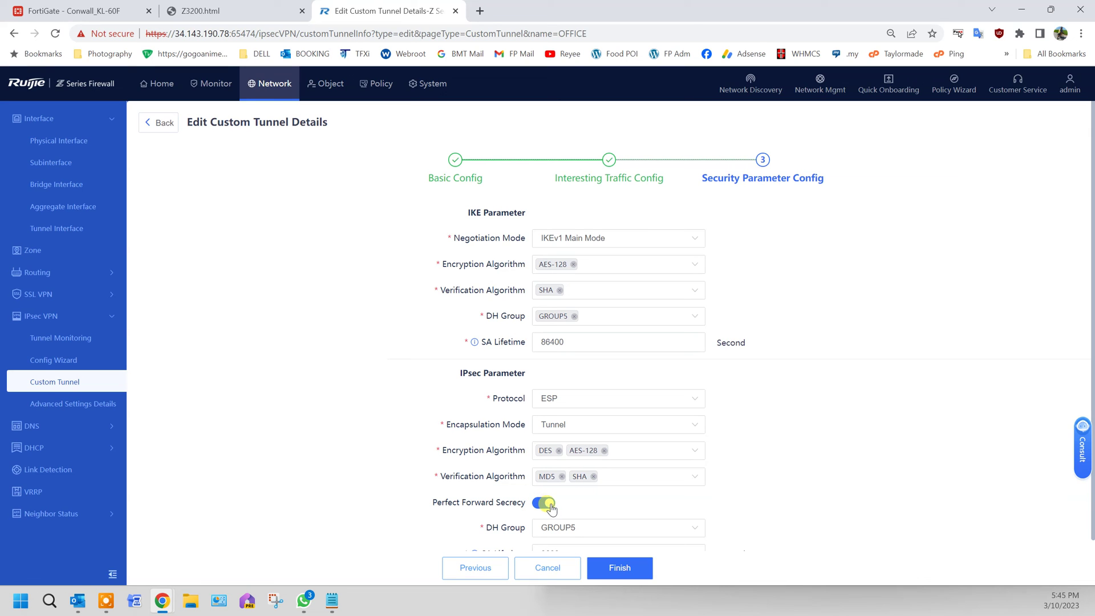
{"action": "left_click", "coordinate": [116, 12]}
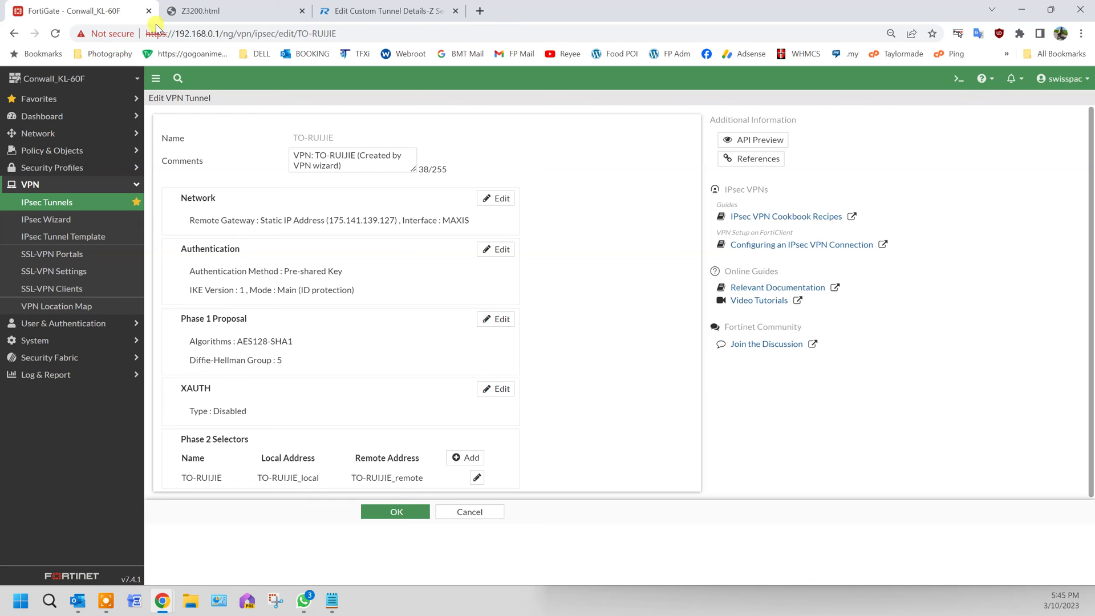
{"action": "left_click", "coordinate": [64, 209]}
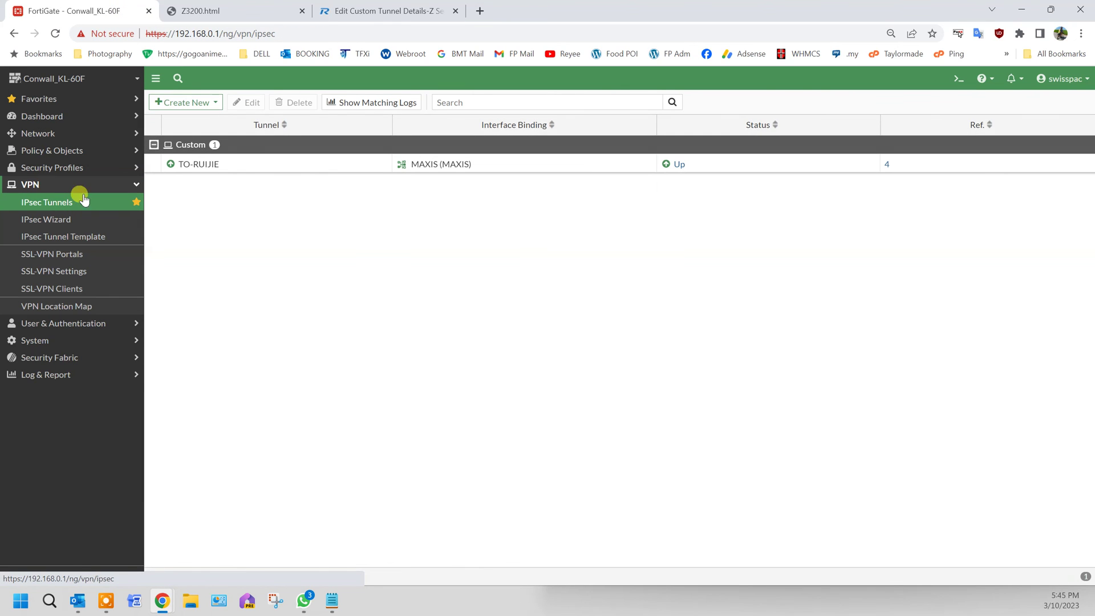
{"action": "double_click", "coordinate": [242, 164]}
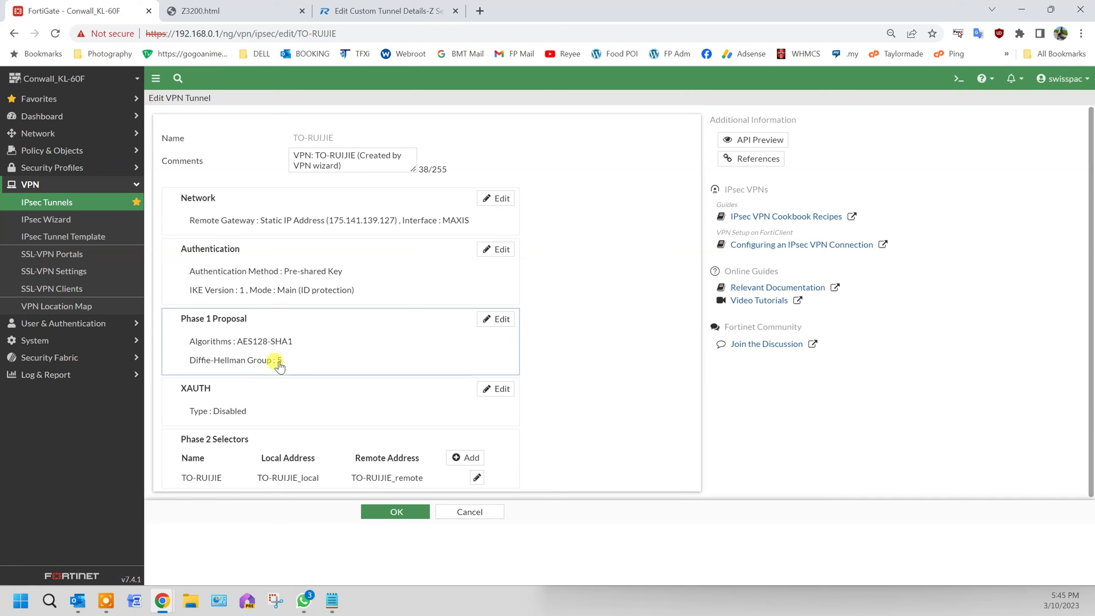
{"action": "left_click", "coordinate": [391, 513]}
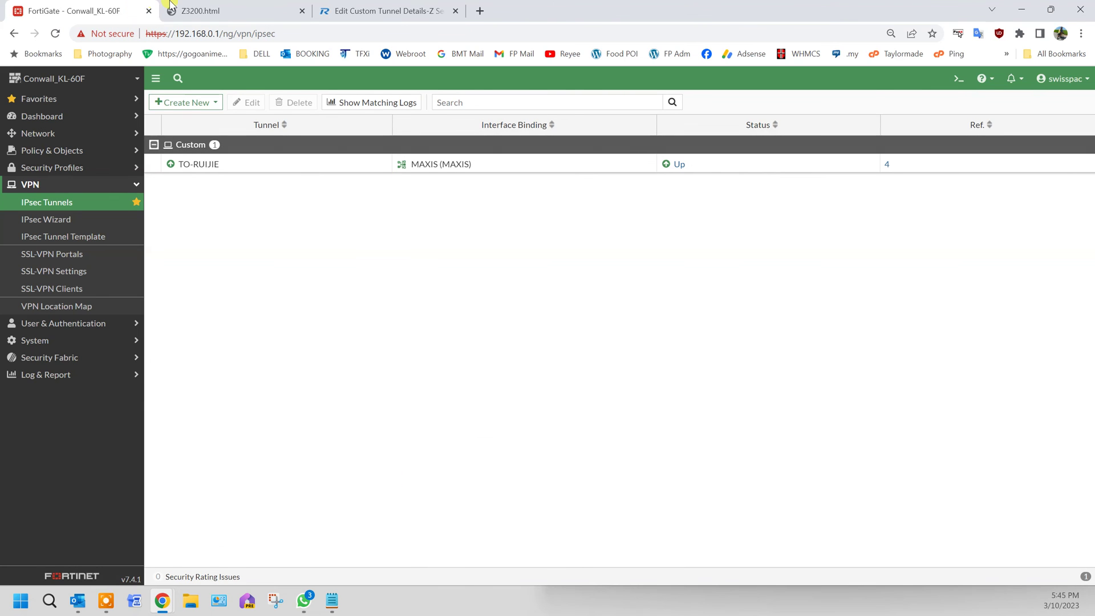
{"action": "left_click", "coordinate": [378, 11]}
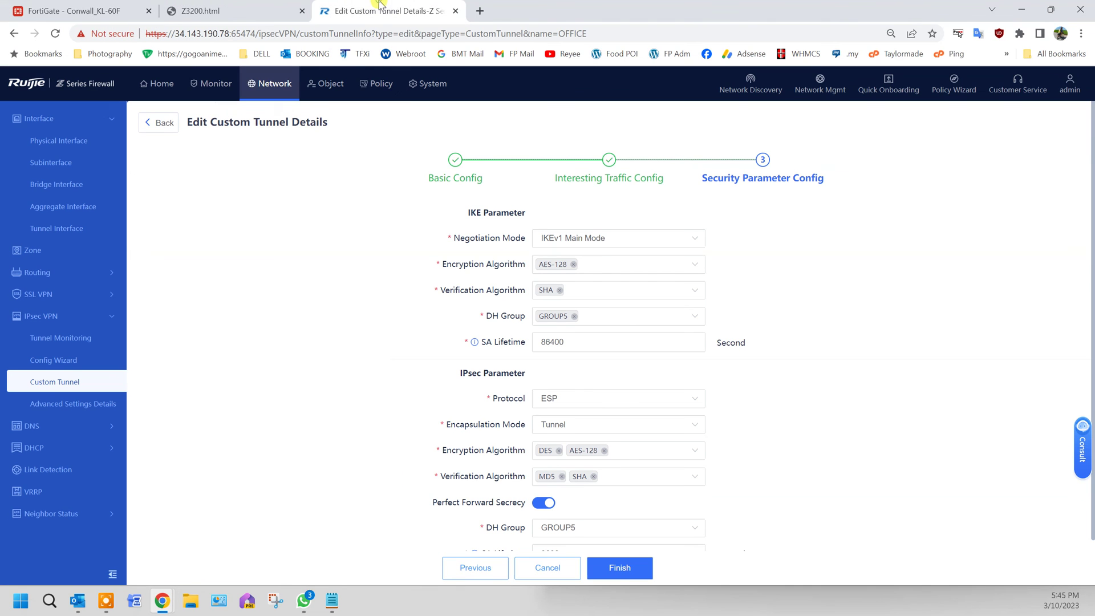
Save the MD5 change, start the OFFICE tunnel until Established, and open a new browser tab.
{"action": "left_click", "coordinate": [616, 570]}
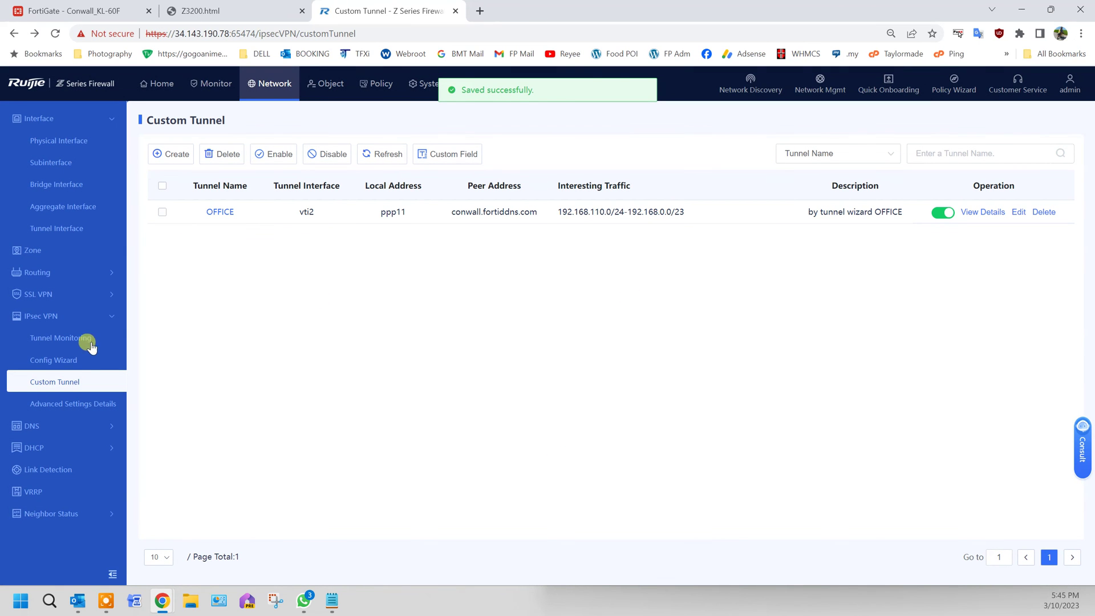
{"action": "left_click", "coordinate": [65, 341]}
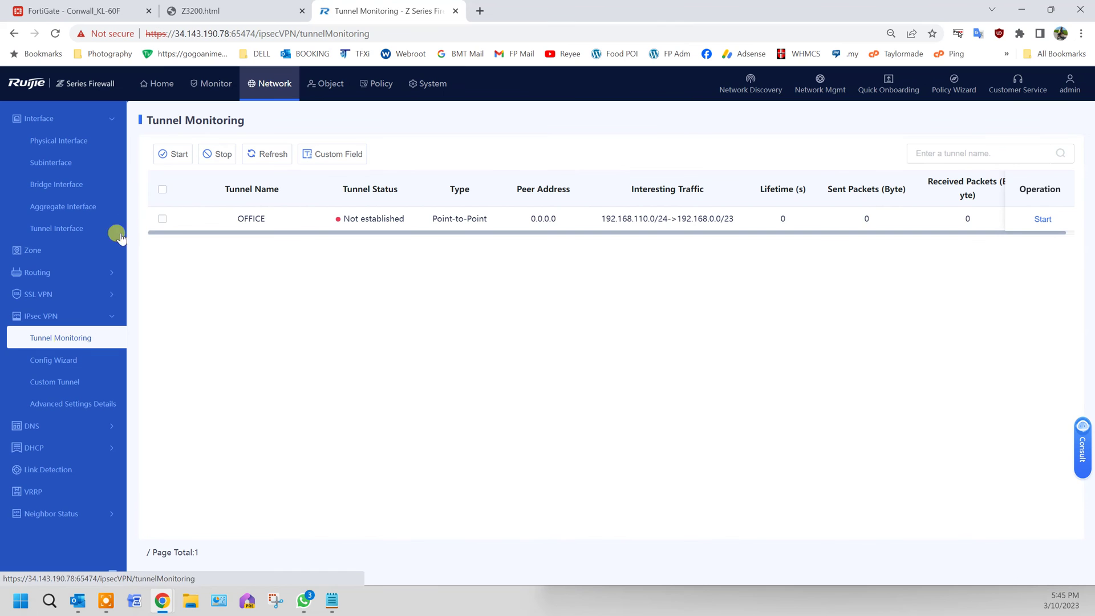
{"action": "left_click", "coordinate": [163, 219]}
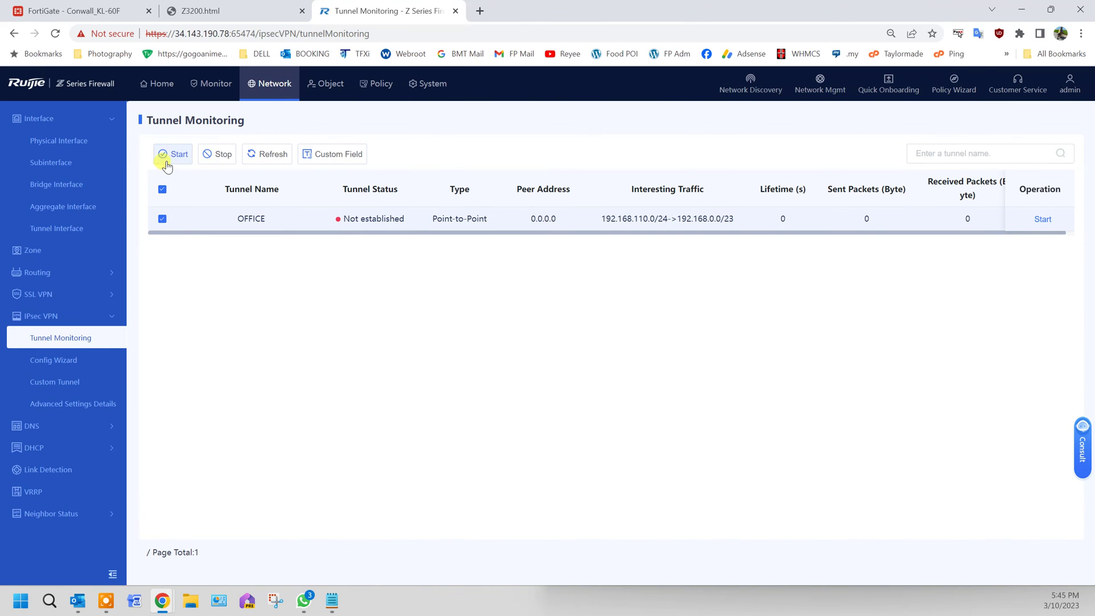
{"action": "left_click", "coordinate": [171, 154]}
{"action": "left_click", "coordinate": [516, 357]}
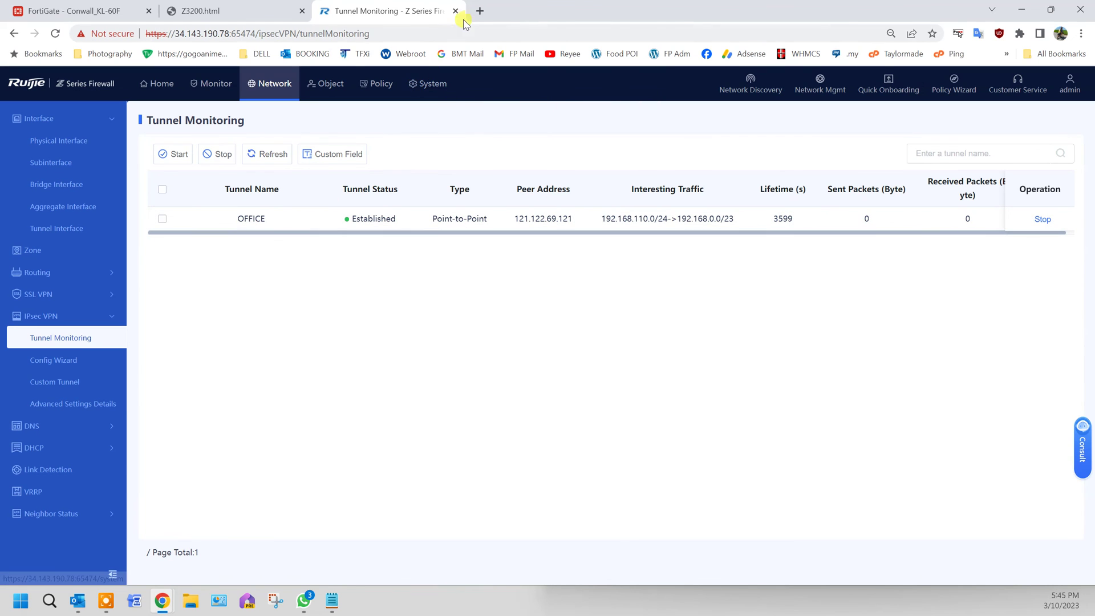
{"action": "left_click", "coordinate": [480, 11]}
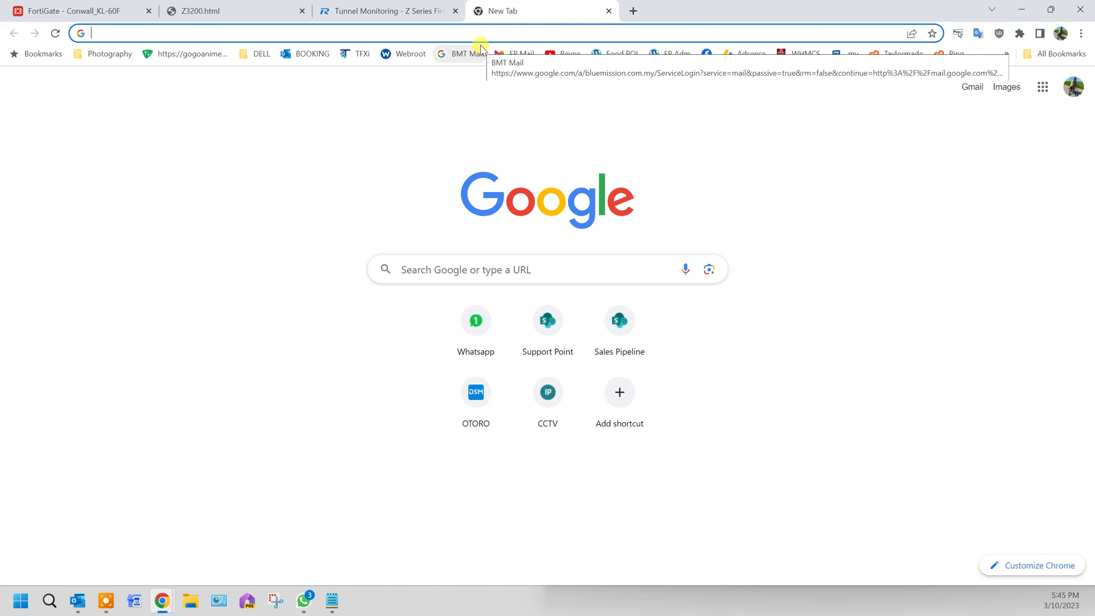
Load Photo Station at 192.168.110.7/photo, correcting the mistyped .4 address, and browse the albums.
{"action": "type", "text": "192"}
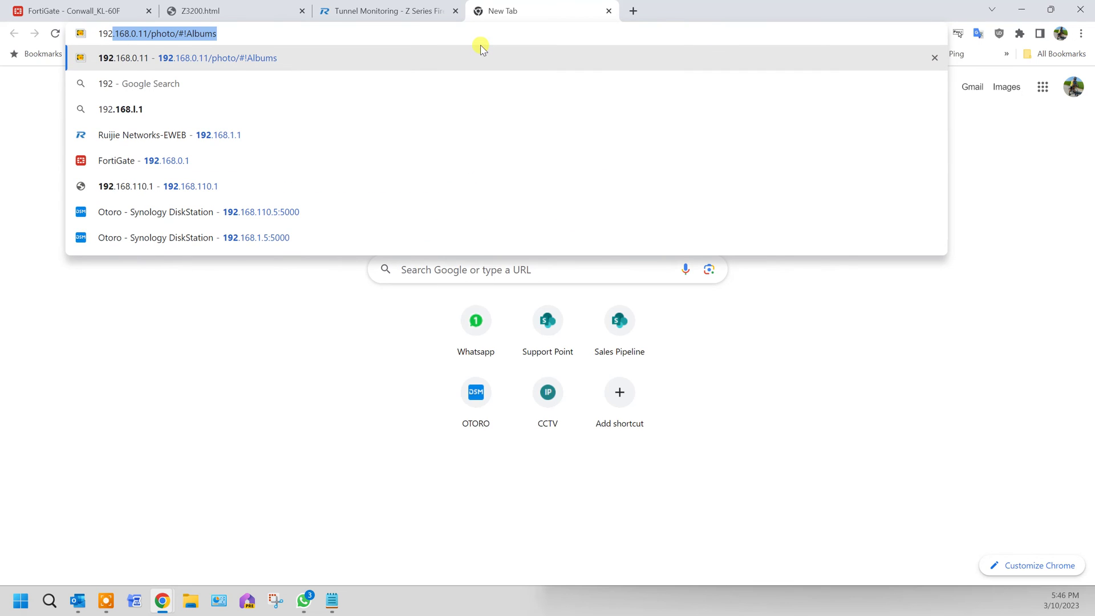
{"action": "type", "text": ".168."}
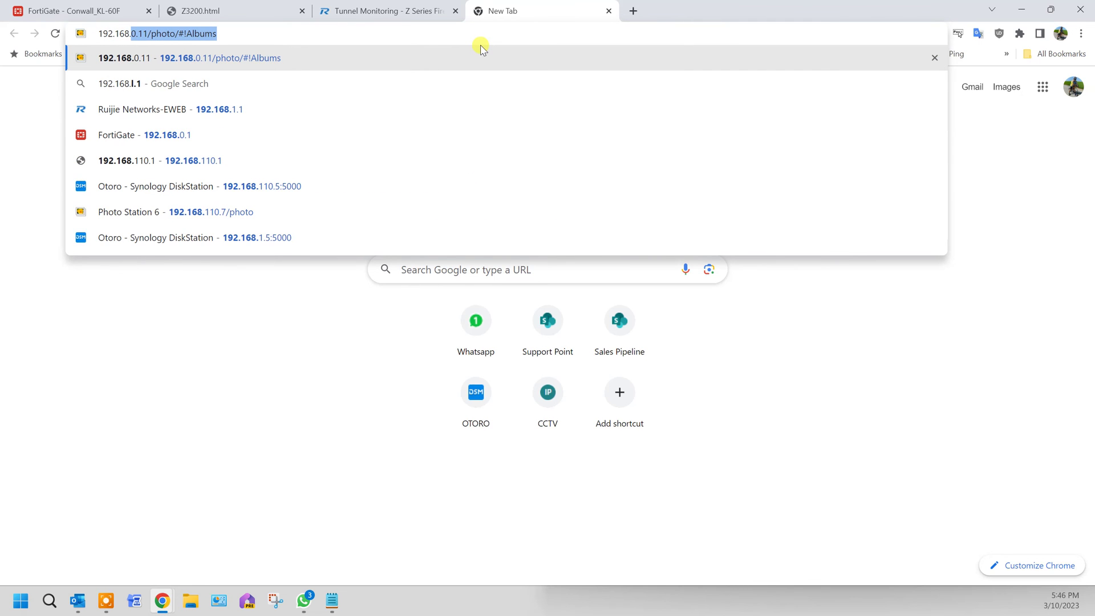
{"action": "type", "text": "110.4"}
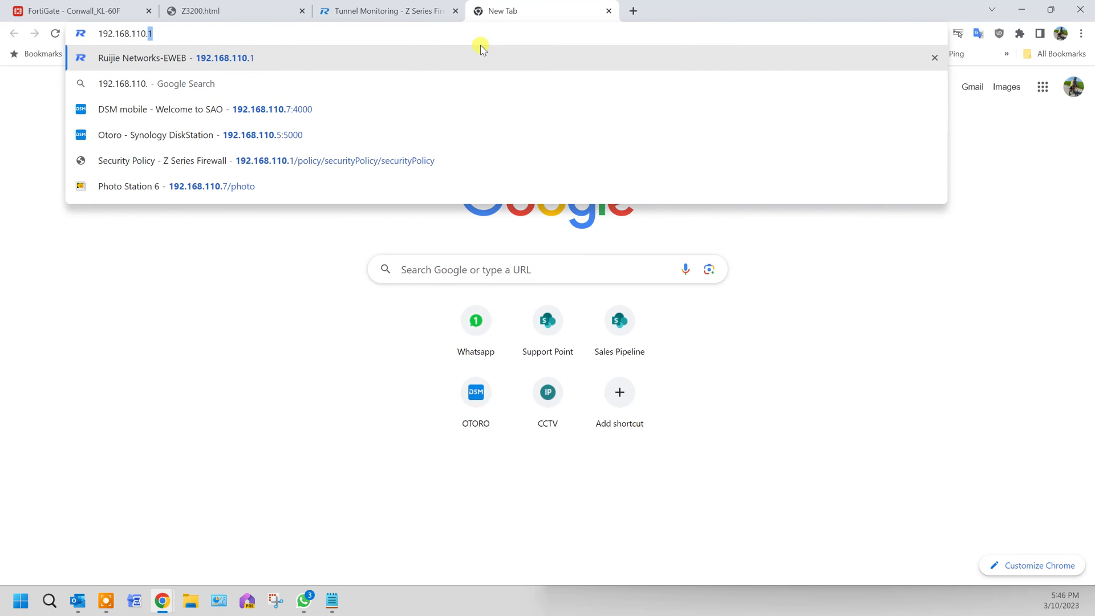
{"action": "type", "text": "/photo"}
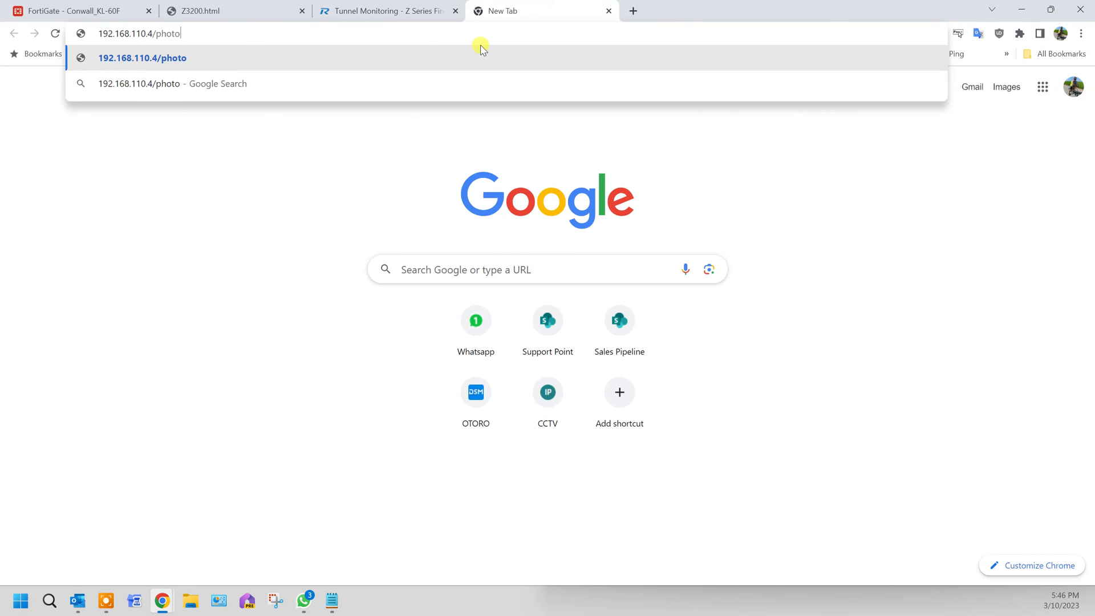
{"action": "key", "text": "Return"}
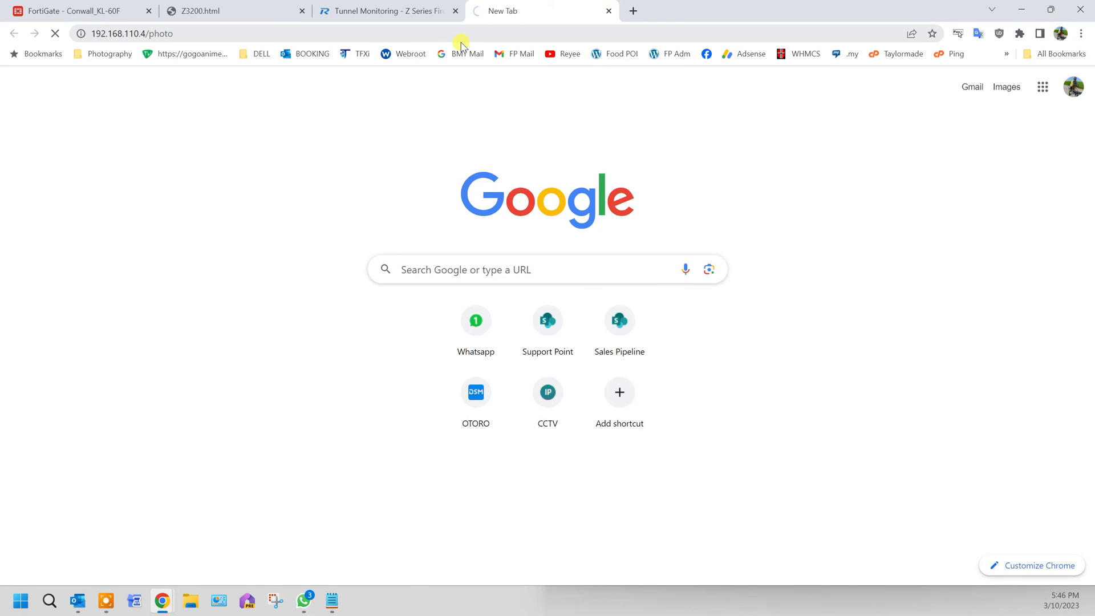
{"action": "left_click", "coordinate": [383, 34]}
{"action": "double_click", "coordinate": [384, 35]}
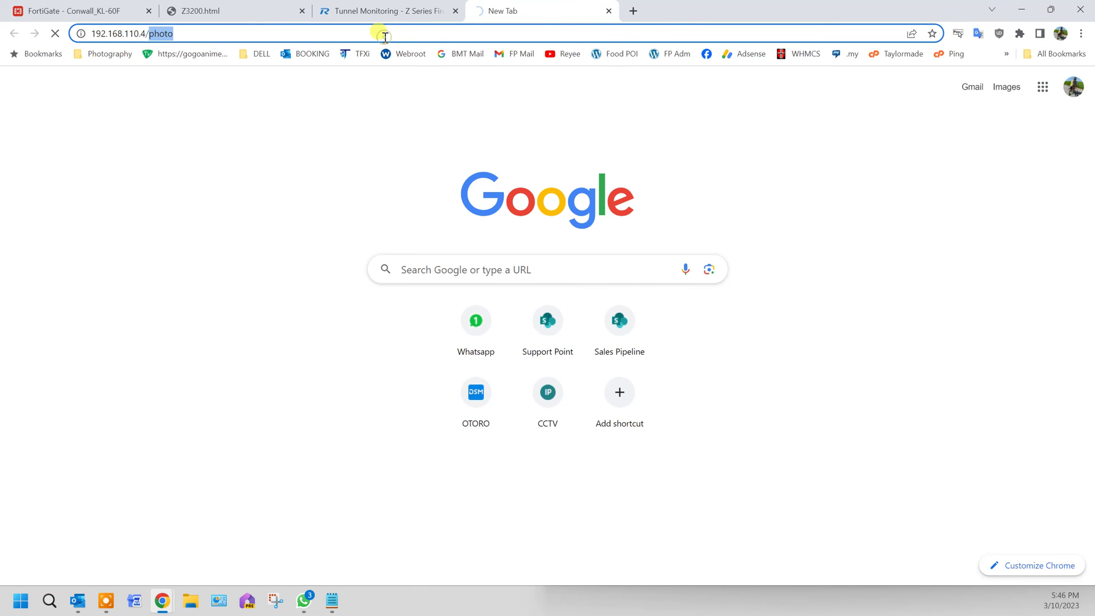
{"action": "key", "text": "BackSpace"}
{"action": "key", "text": "BackSpace"}
{"action": "key", "text": "BackSpace"}
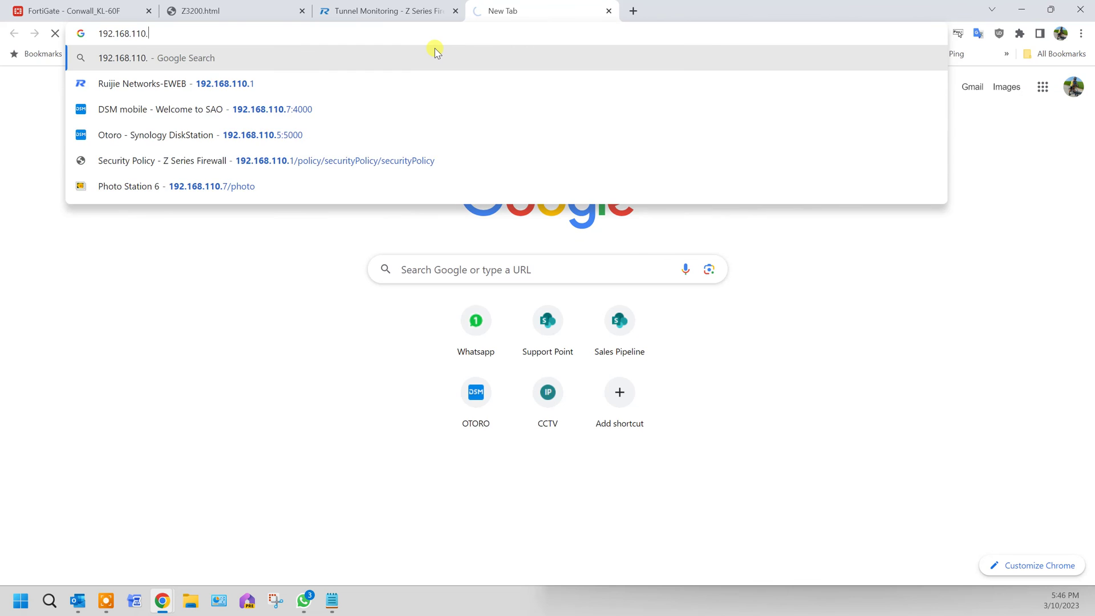
{"action": "type", "text": "7/"}
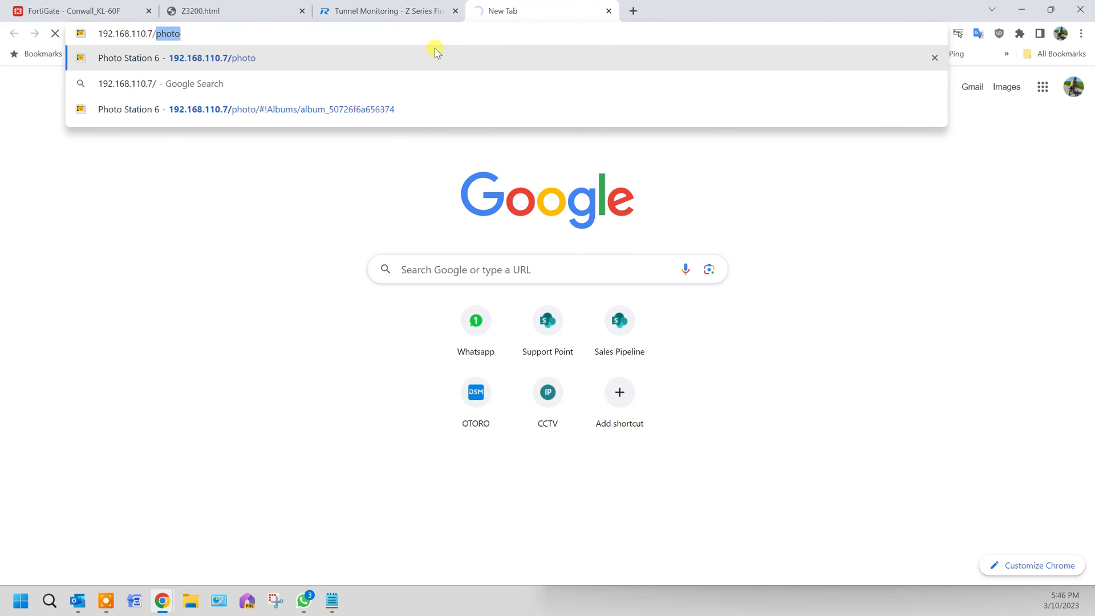
{"action": "key", "text": "Return"}
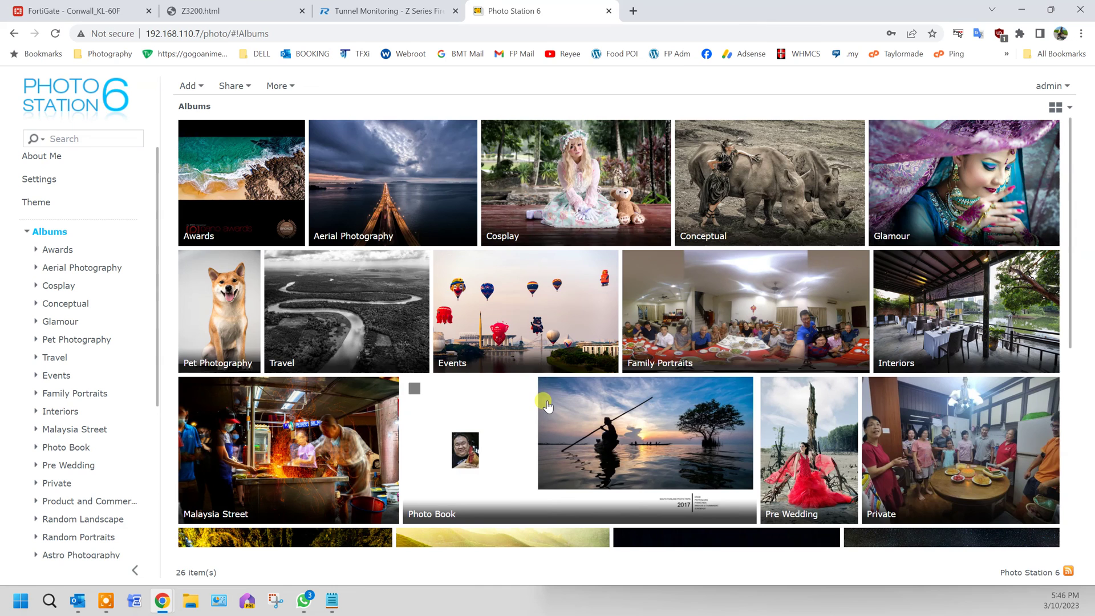
{"action": "scroll", "coordinate": [536, 393], "scroll_direction": "down", "scroll_amount": 5}
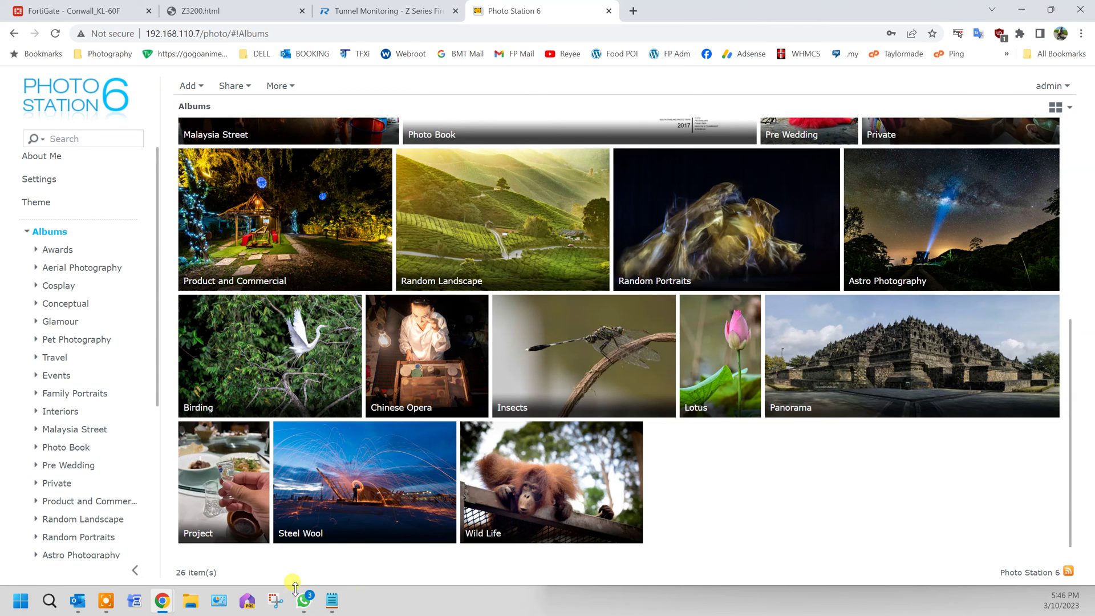